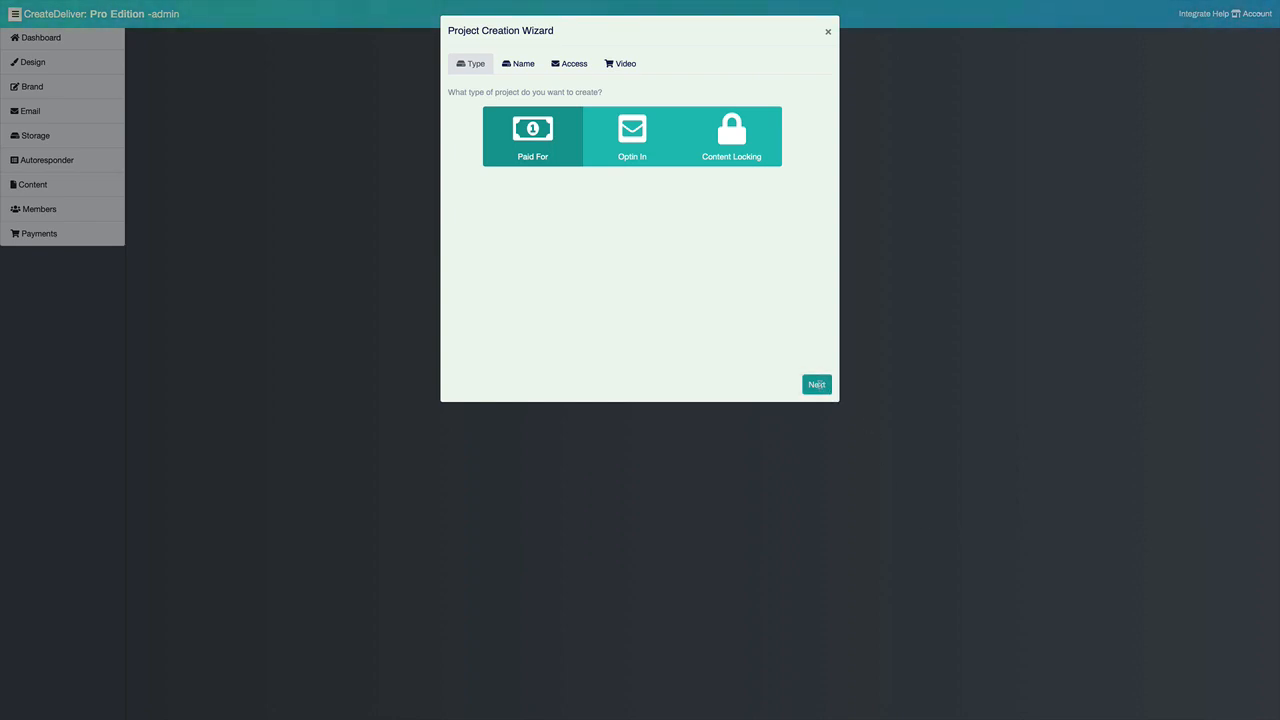
Create a paid project, entering newmembershipprogram as both the course name and the login subdomain
click(816, 384)
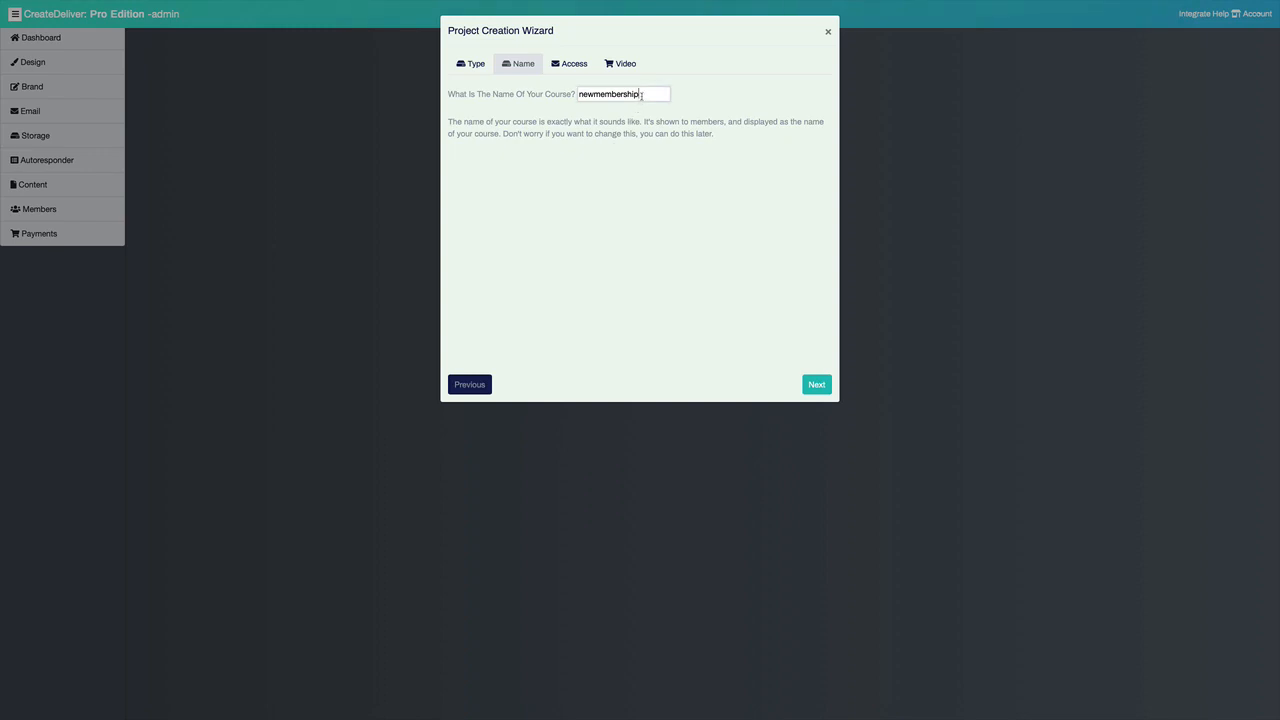
text(program)
click(568, 66)
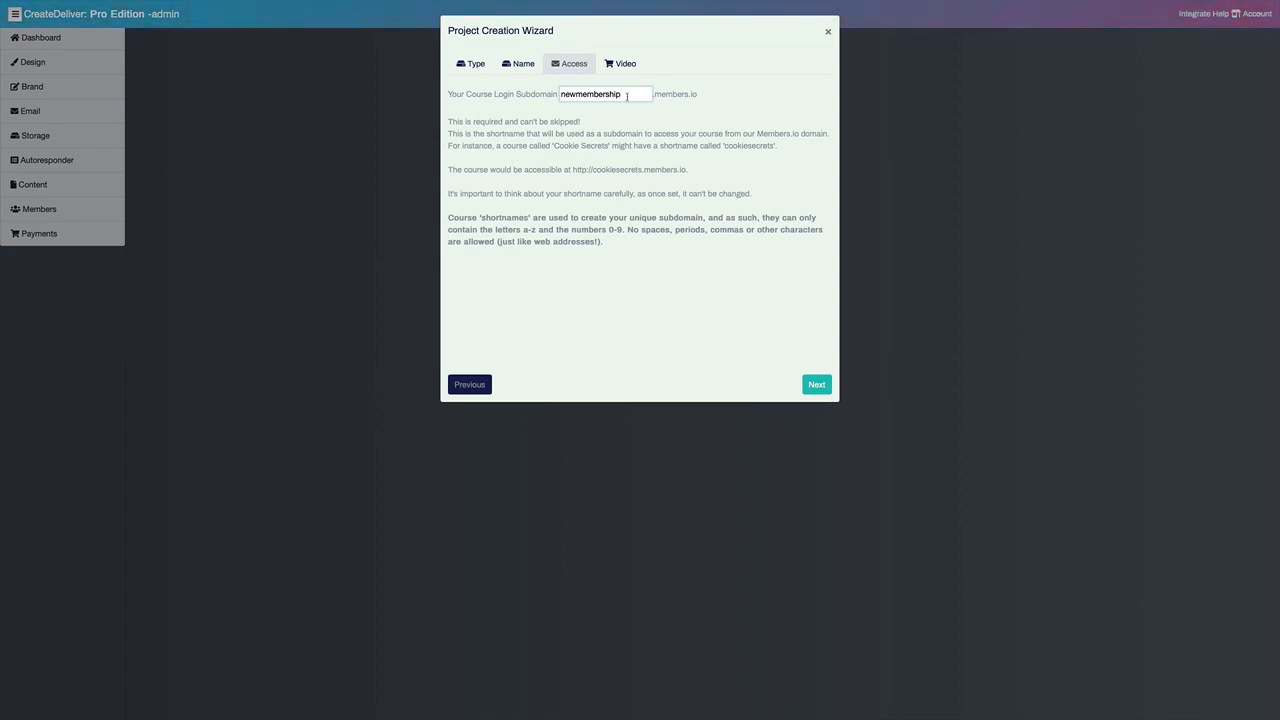
text(program)
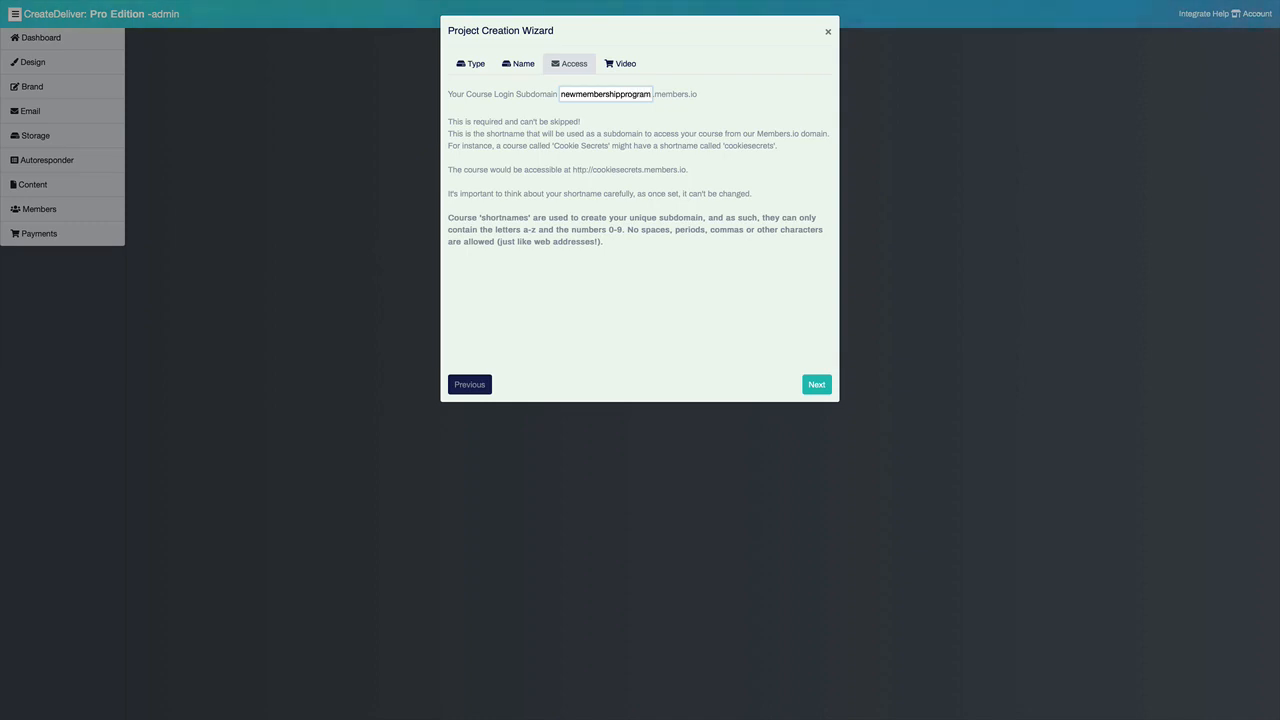
Submit the project for automatic creation from the Amazon S3 bucket sixweekmastermind, and close the creation wizard
click(812, 384)
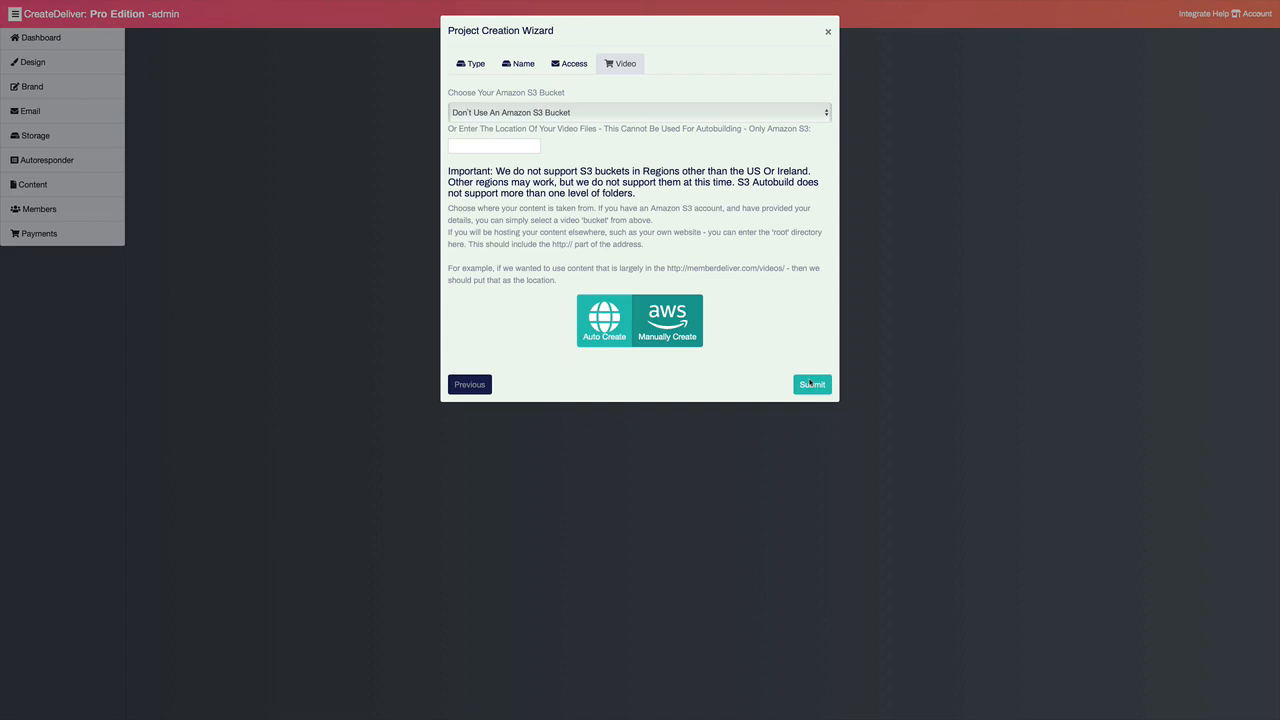
click(810, 386)
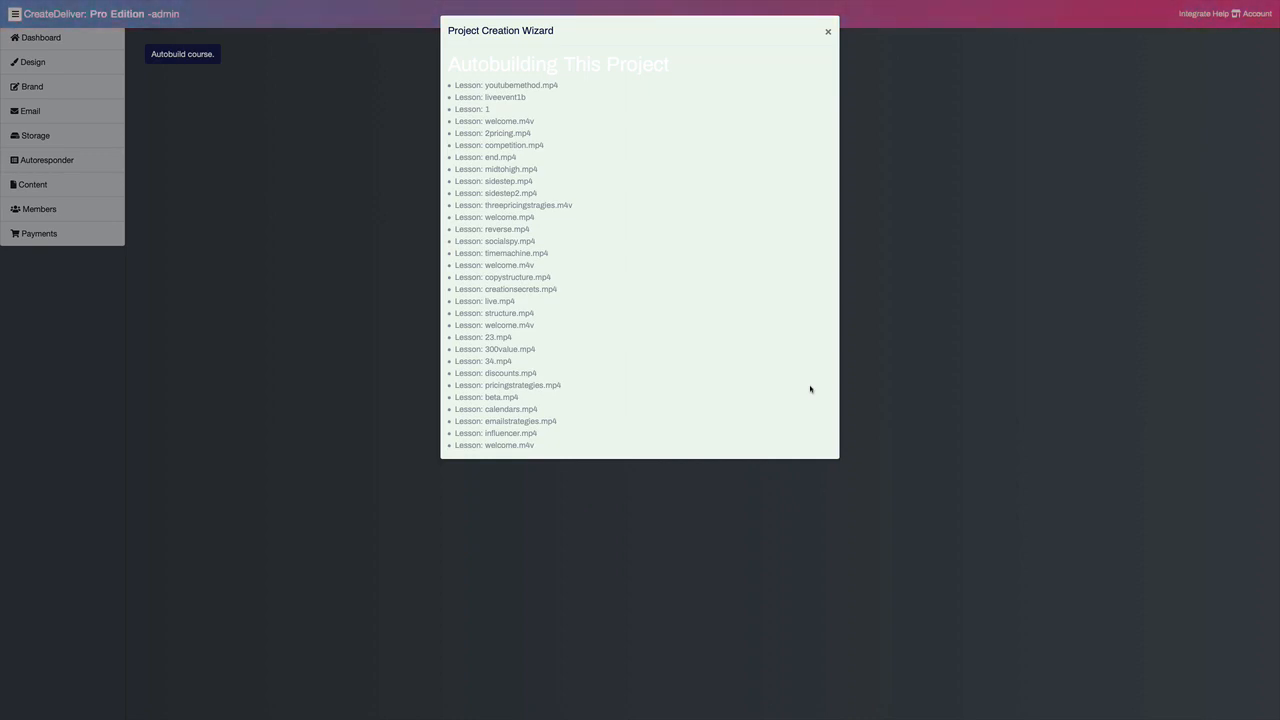
click(828, 34)
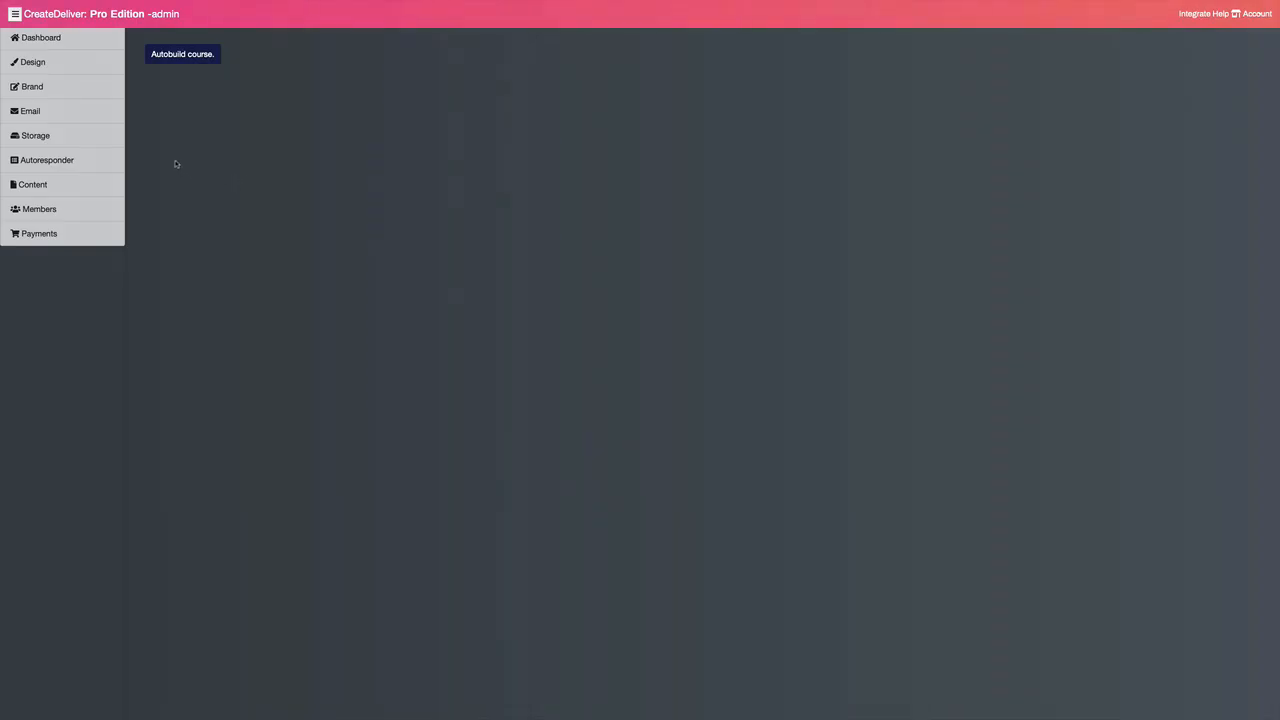
Open the course content and rename the week2 module to "Welcome to Week 1"
click(93, 188)
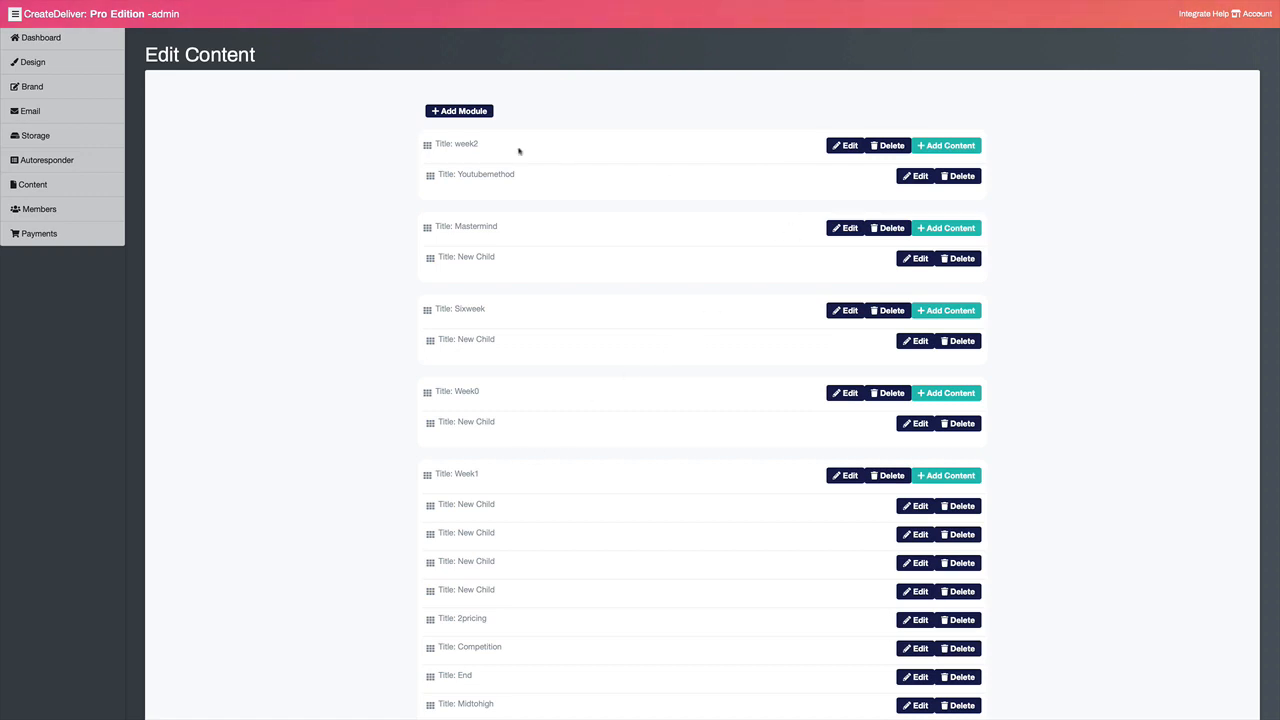
click(474, 145)
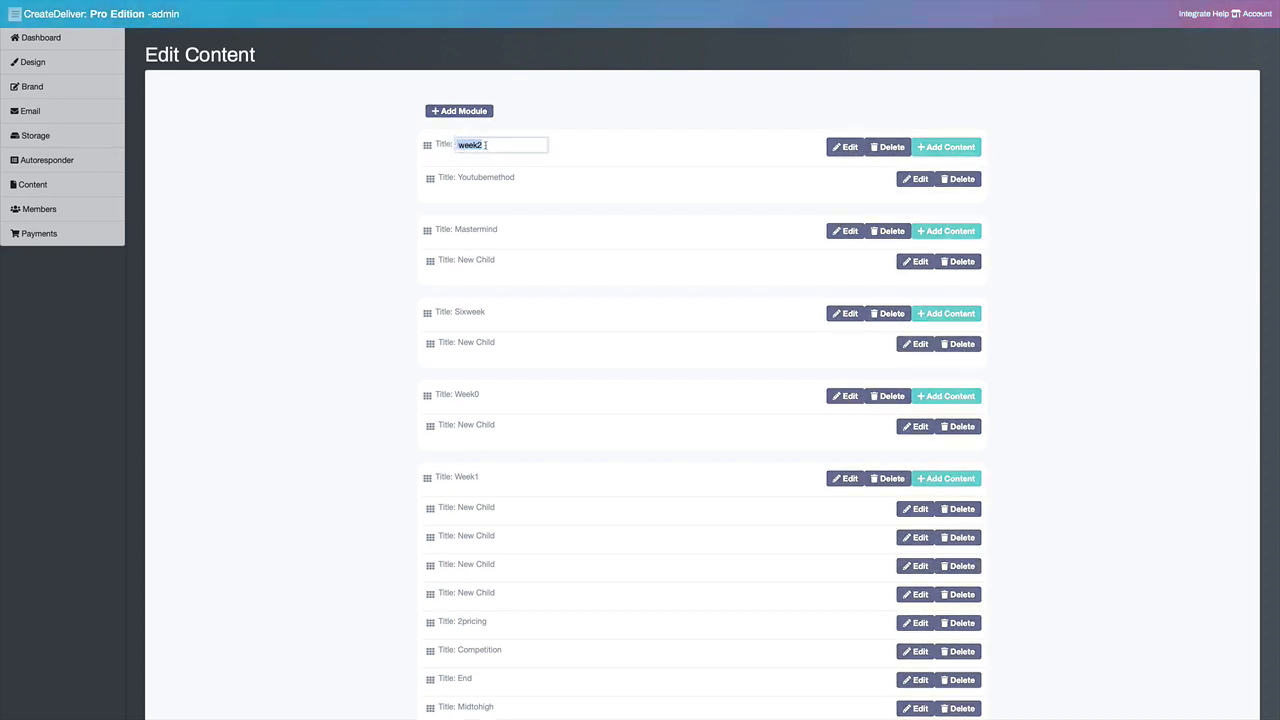
text(Welcome to Week 1)
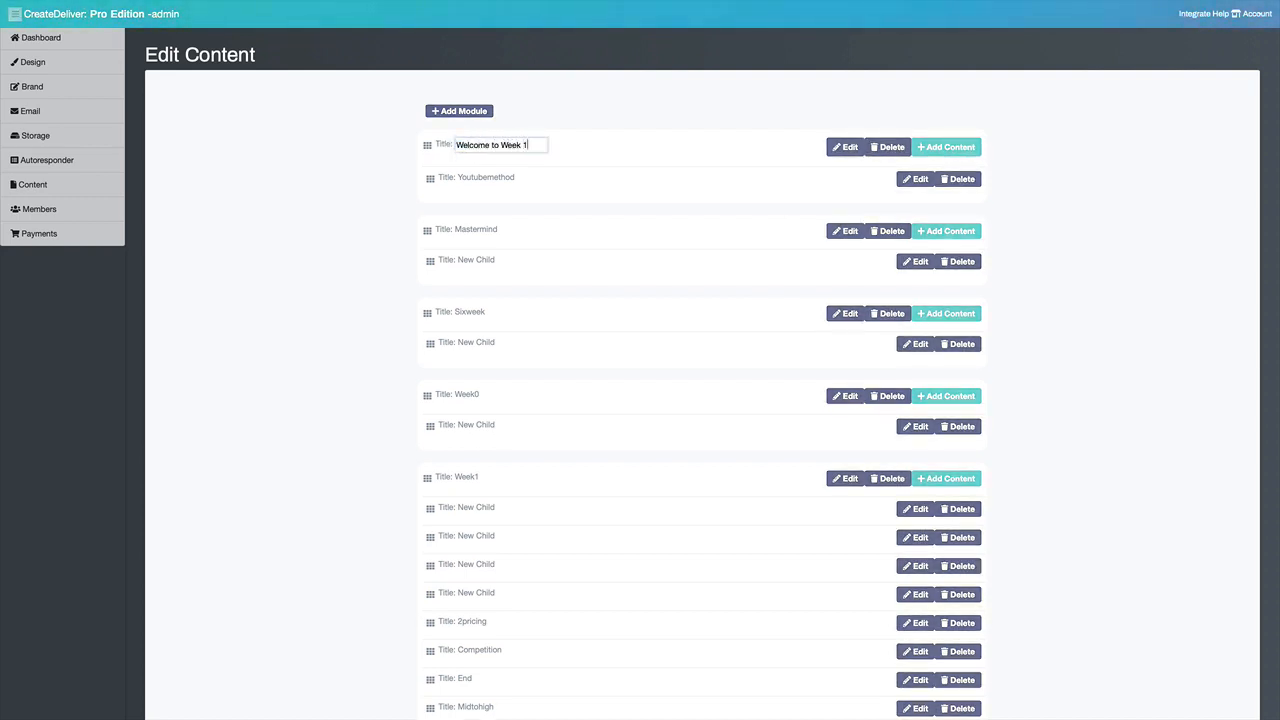
key(Return)
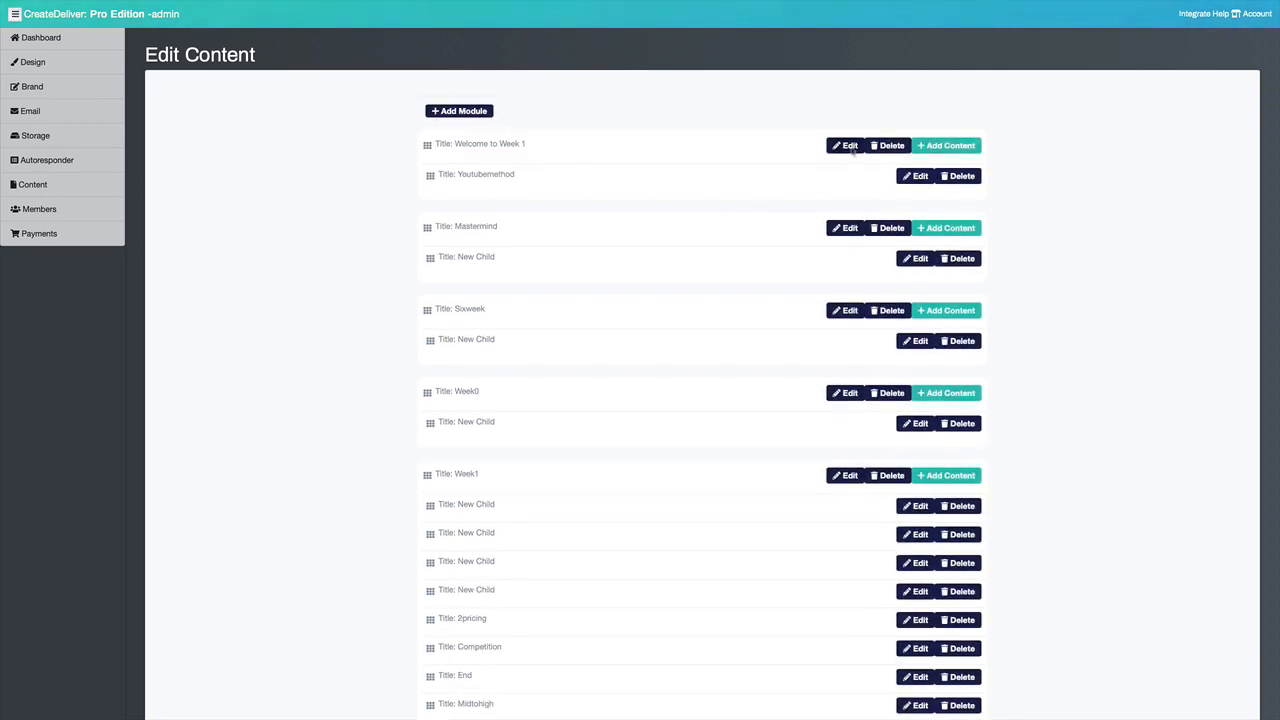
Open the Welcome to Week 1 module for editing, check the training level options and keep Standard
click(850, 146)
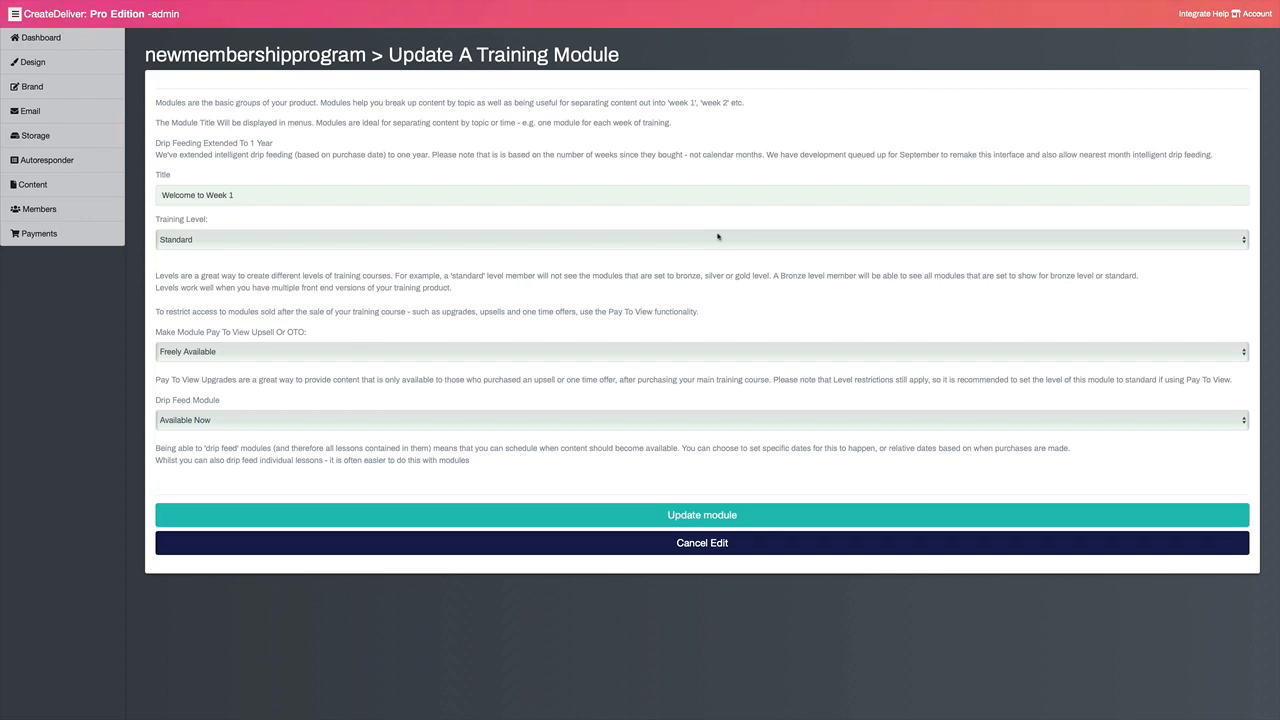
click(717, 237)
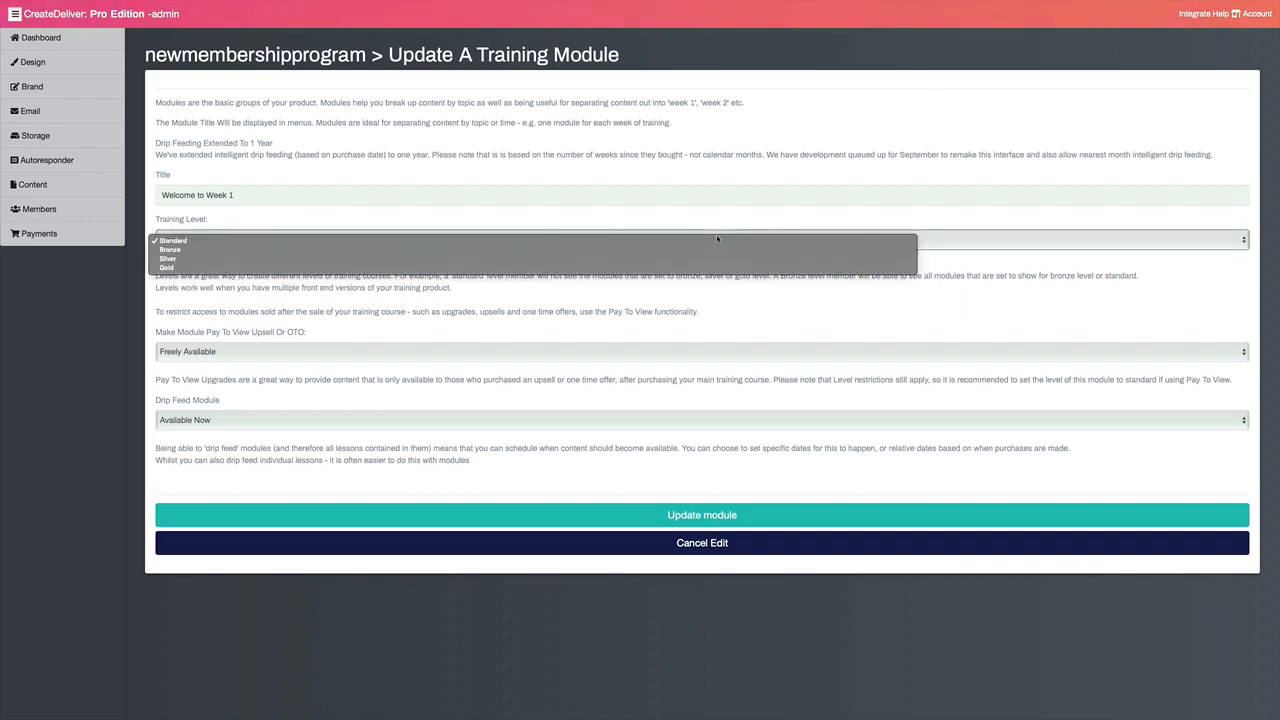
click(740, 229)
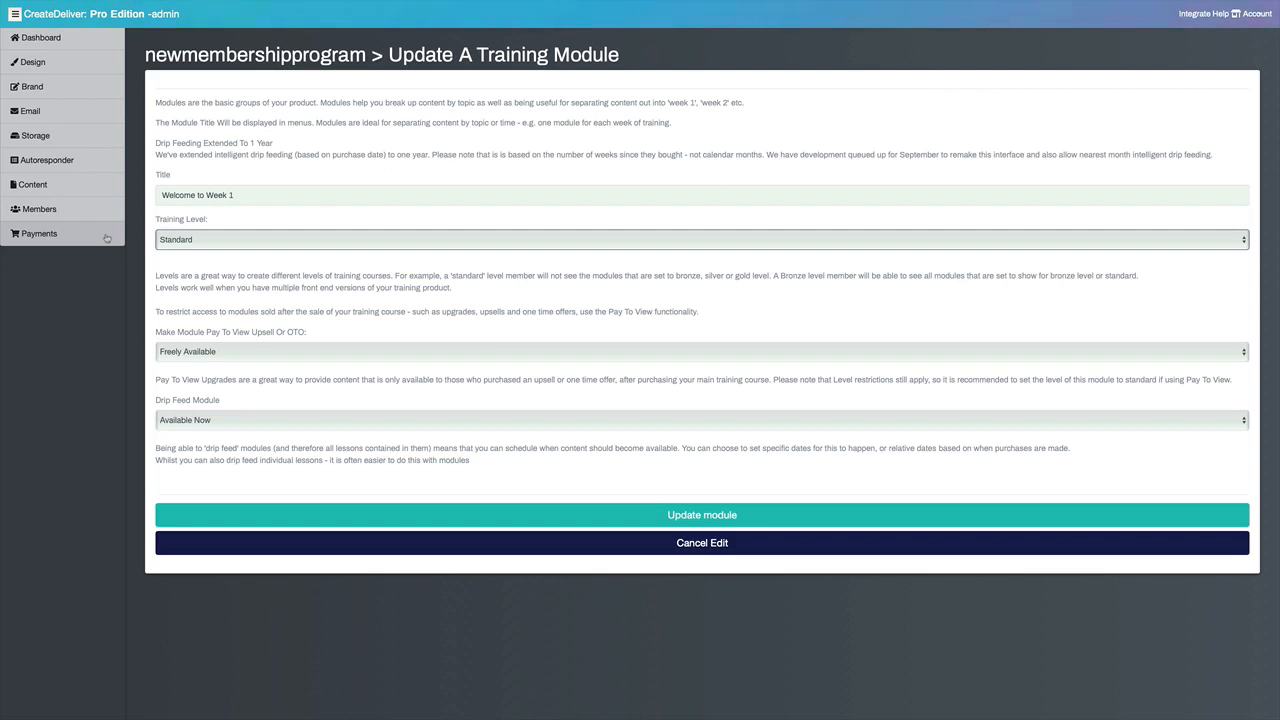
click(170, 241)
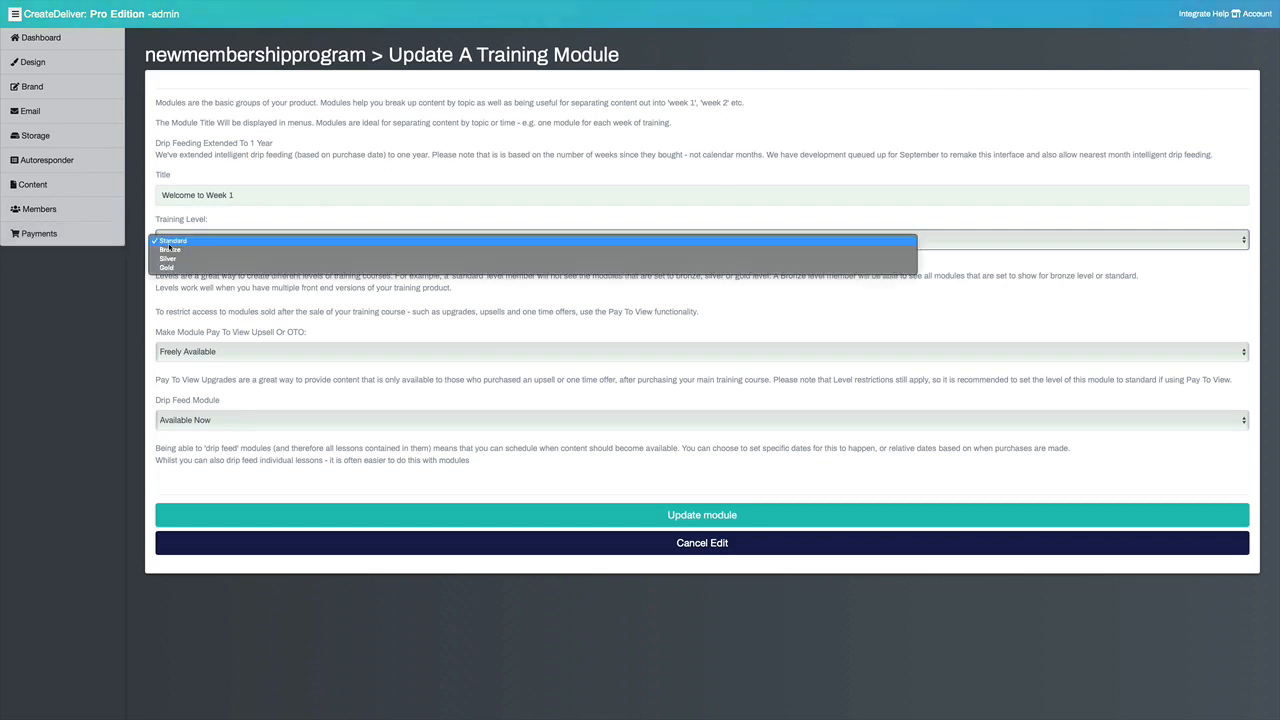
click(200, 240)
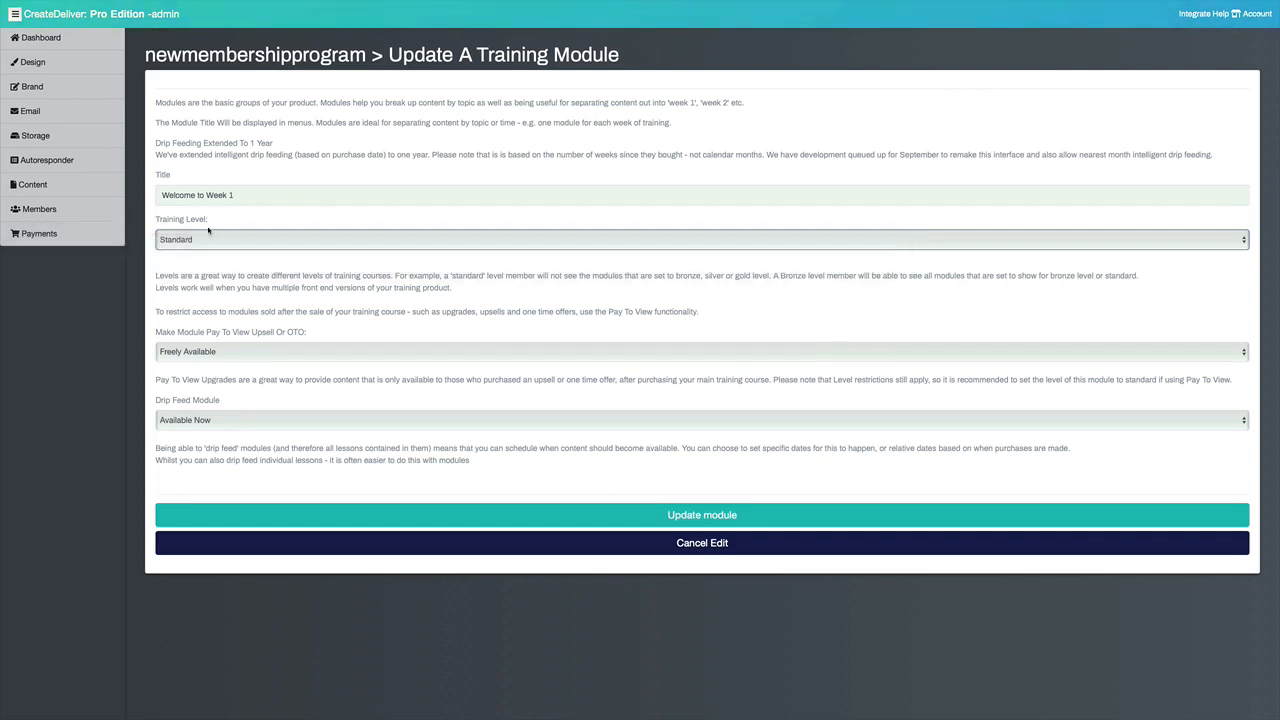
Set the module's pay-to-view option to Paid Upgrade Required, keep its drip feed at Available Now, and update the module
click(240, 355)
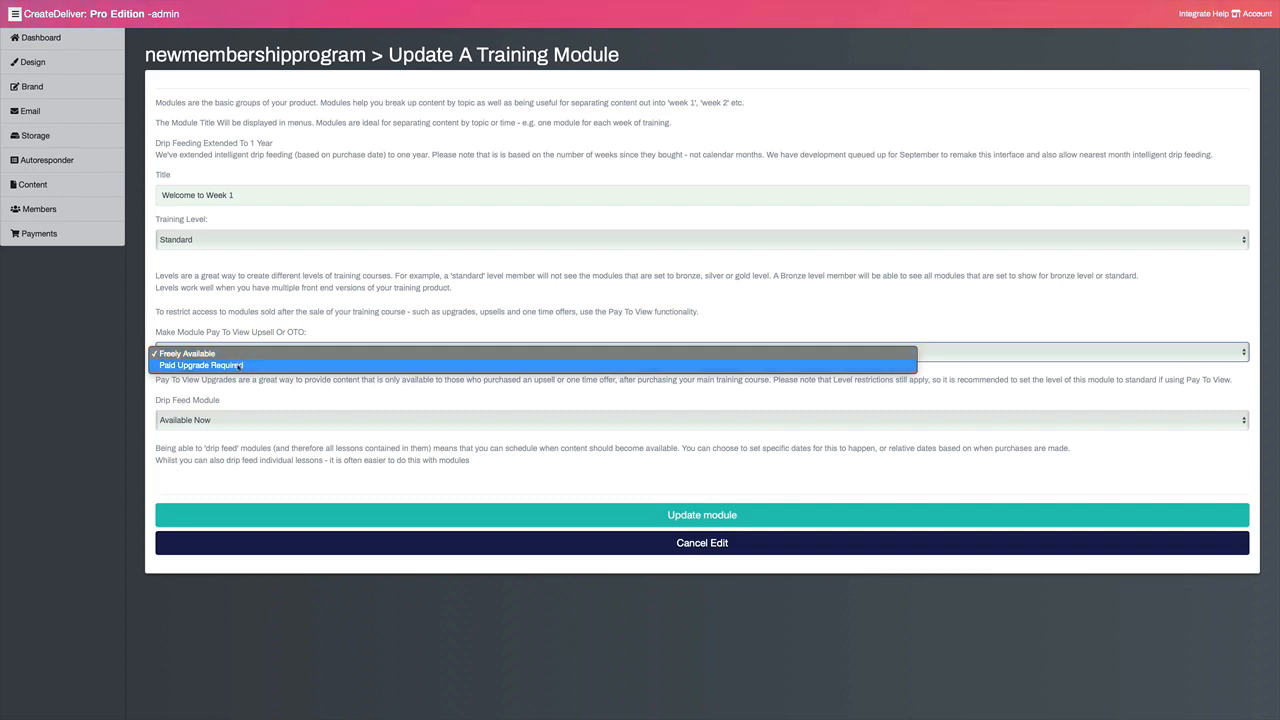
click(240, 365)
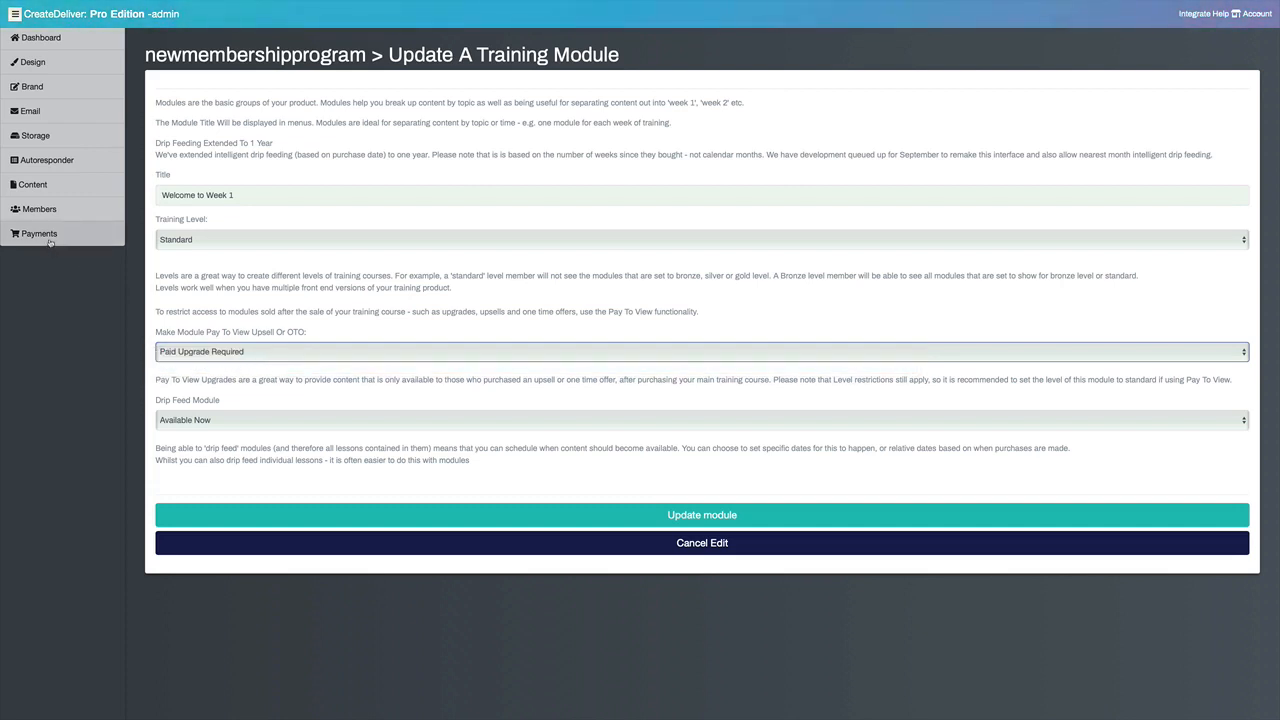
click(250, 420)
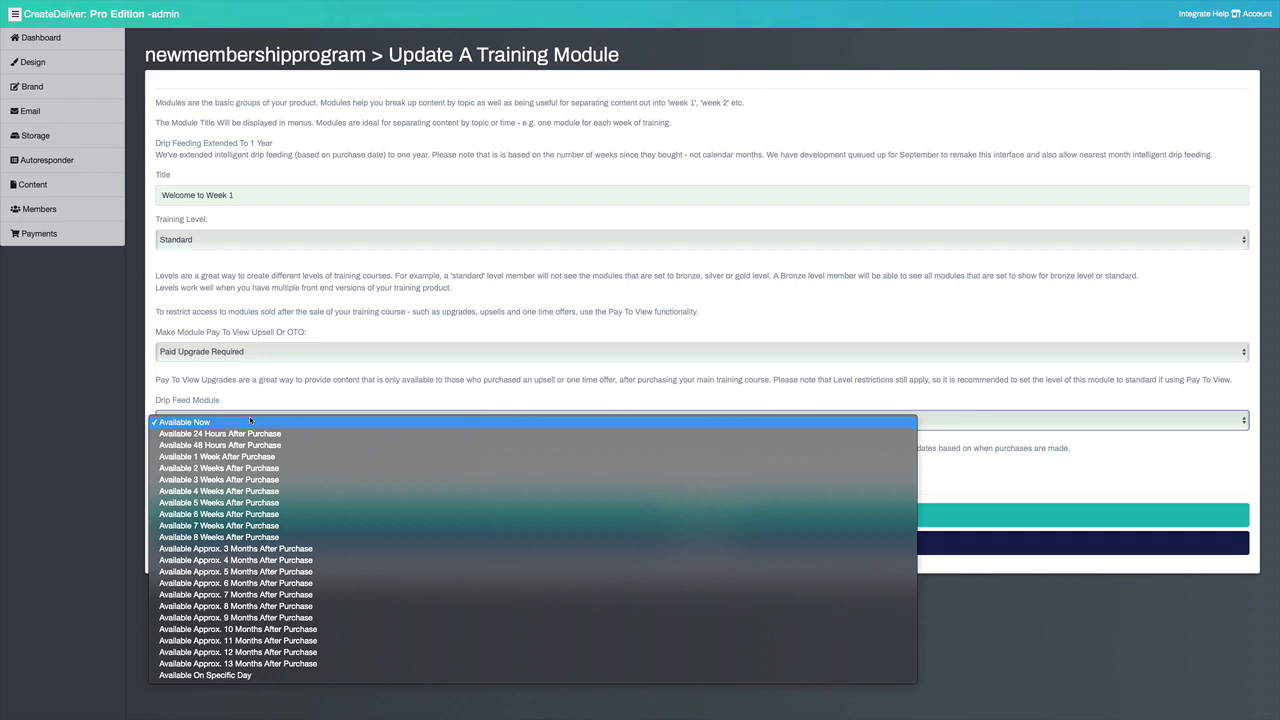
click(279, 401)
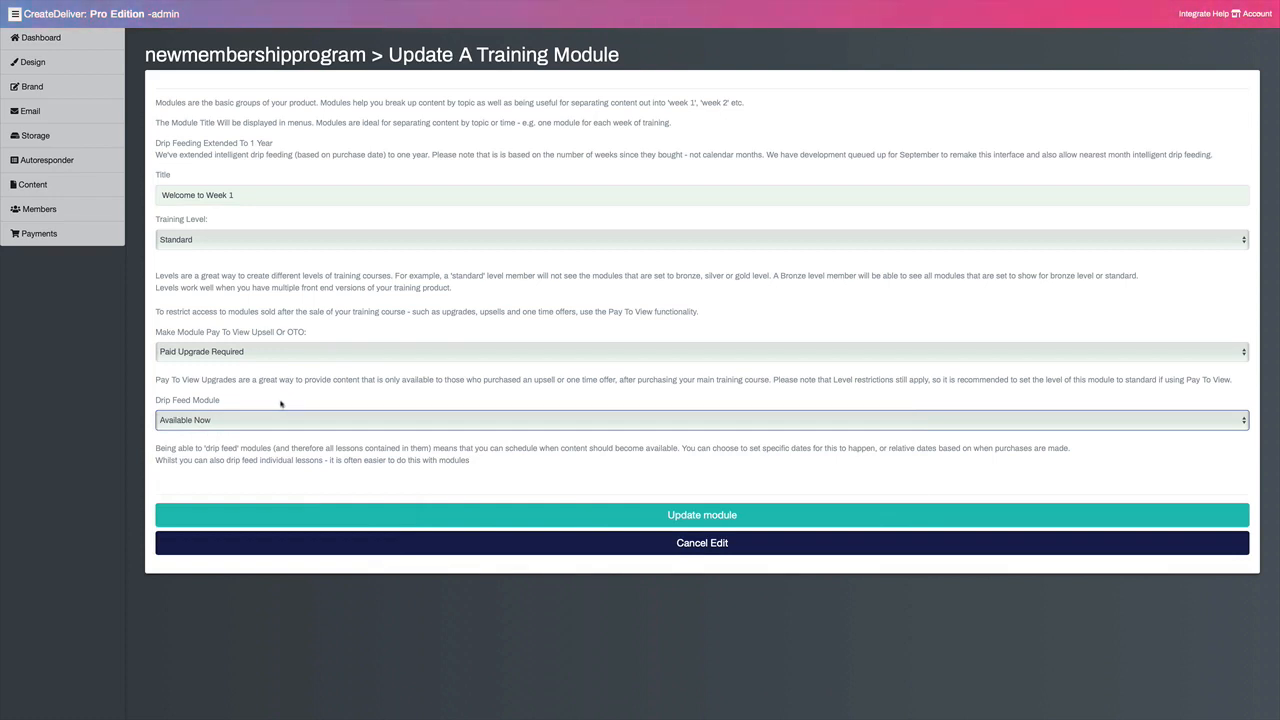
click(551, 515)
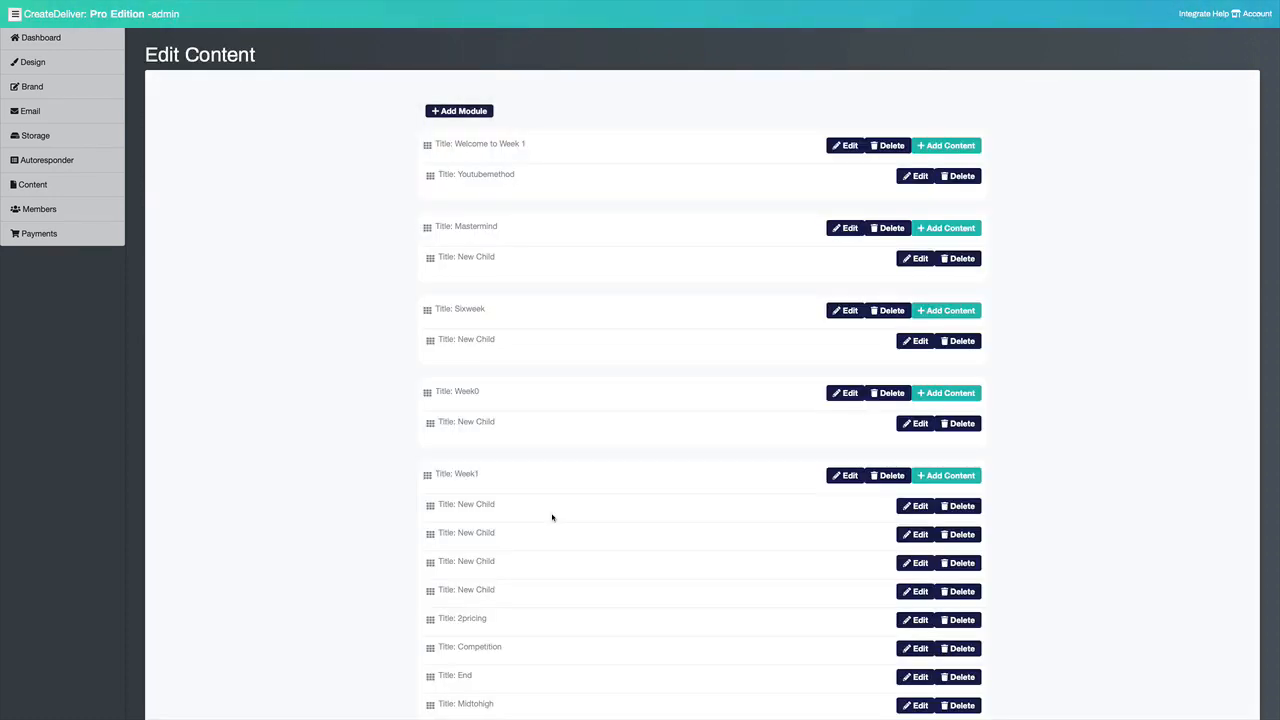
Open the Youtubemethod lesson for editing and review its S3 video choices and text content area
click(920, 181)
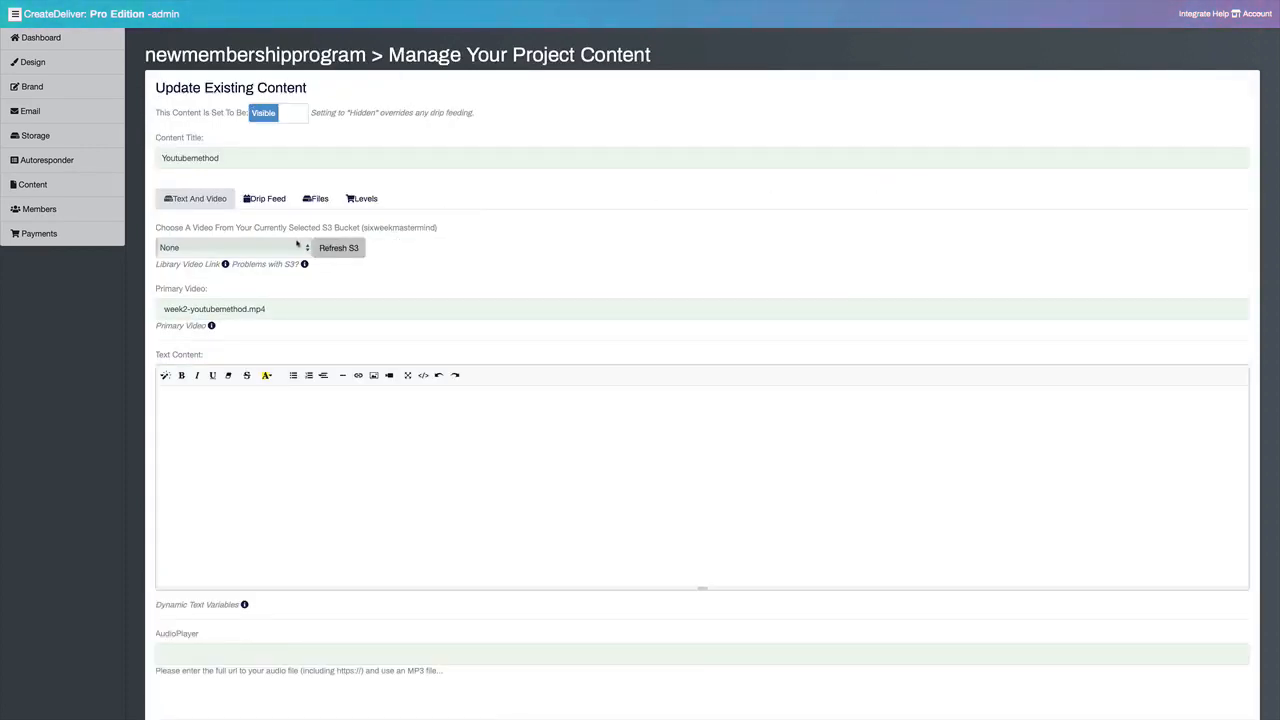
click(296, 247)
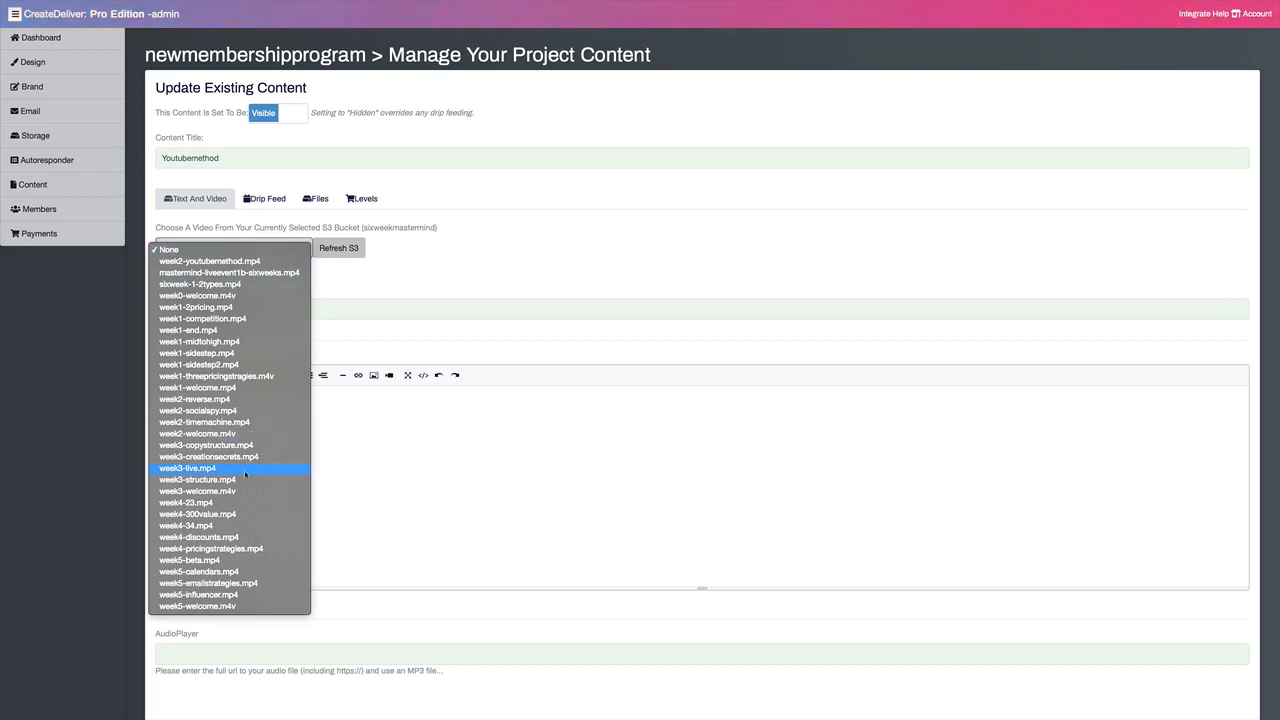
click(470, 290)
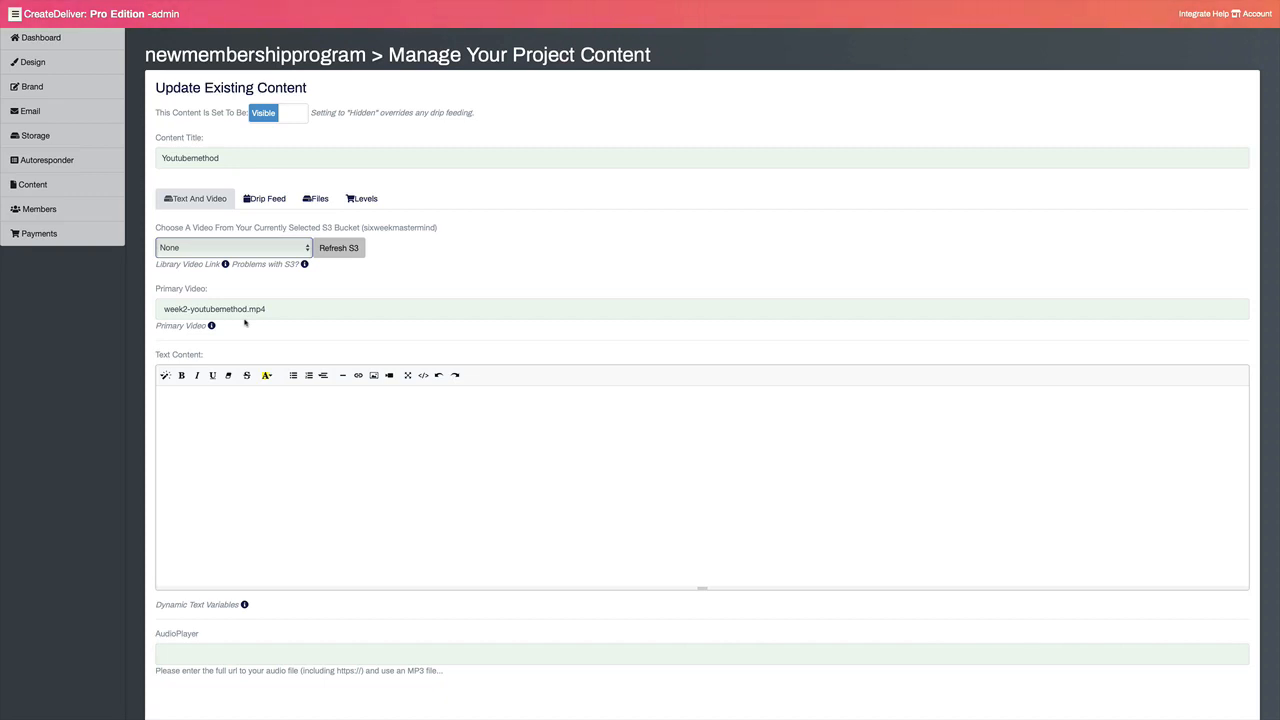
click(220, 423)
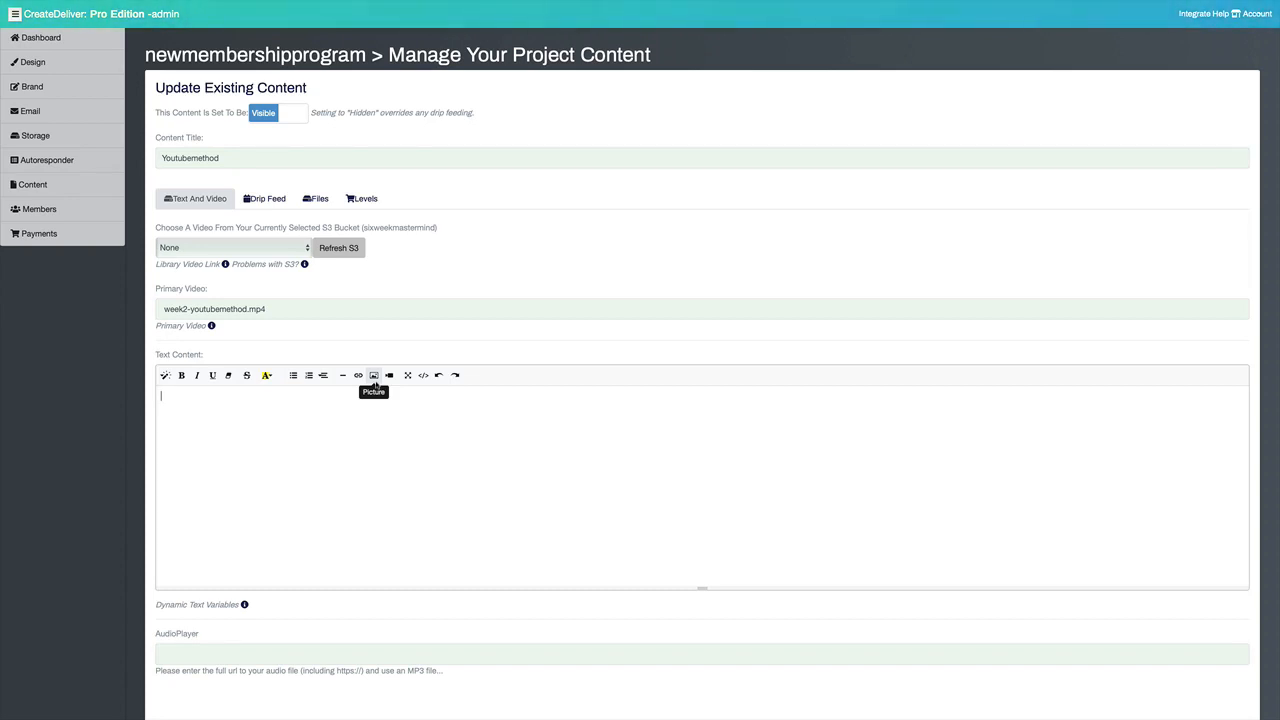
Set the Youtubemethod lesson's drip feeding to "Custom: Available X Days After Purchase", keep the lesson visible, and update the content
click(279, 203)
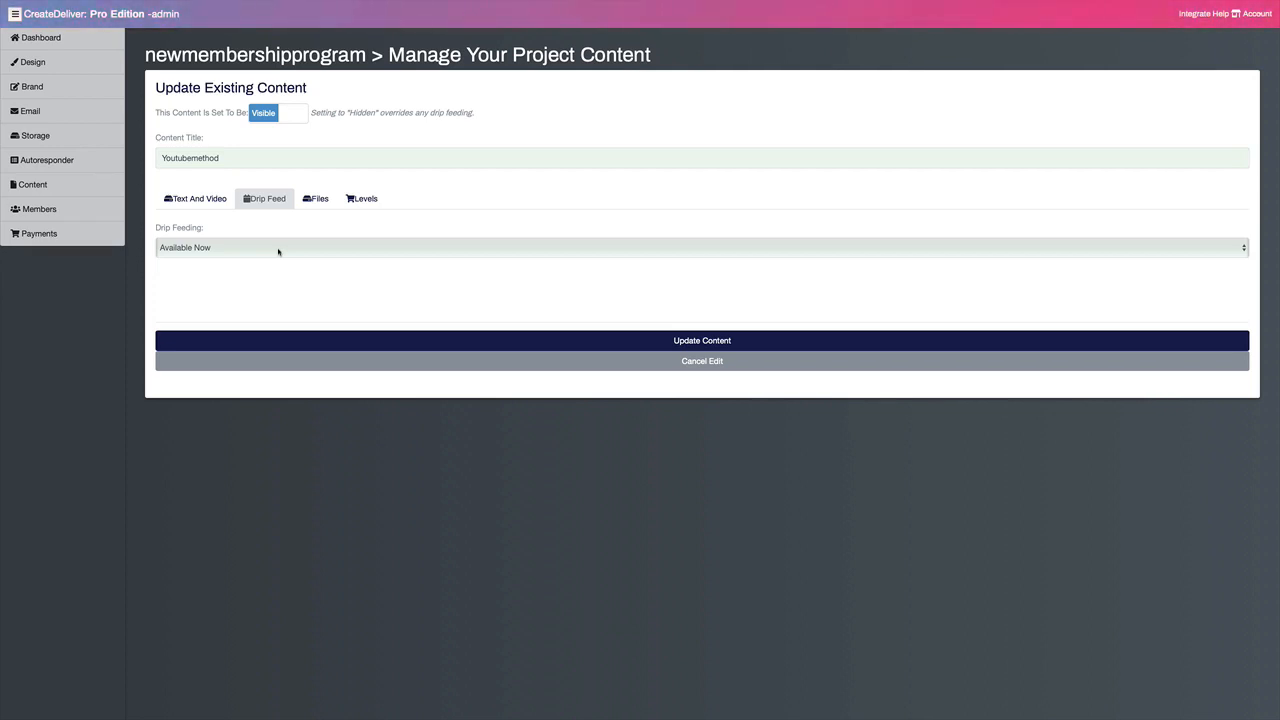
click(278, 251)
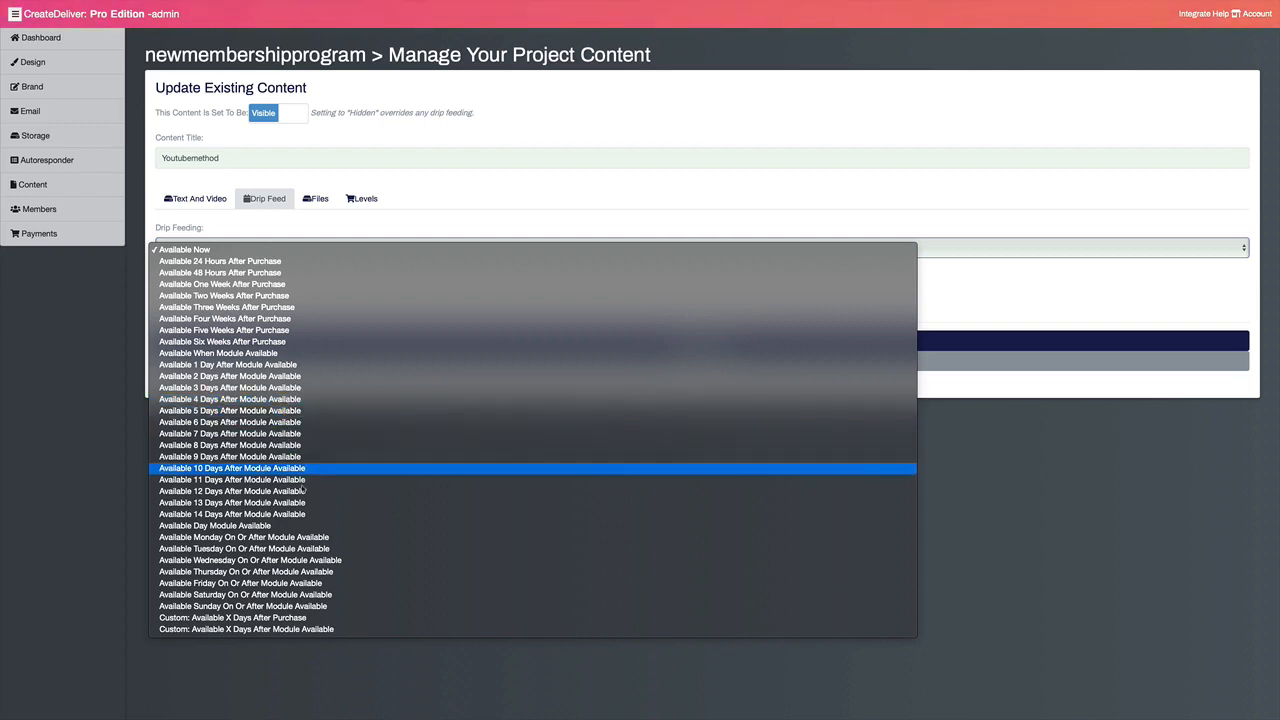
click(311, 620)
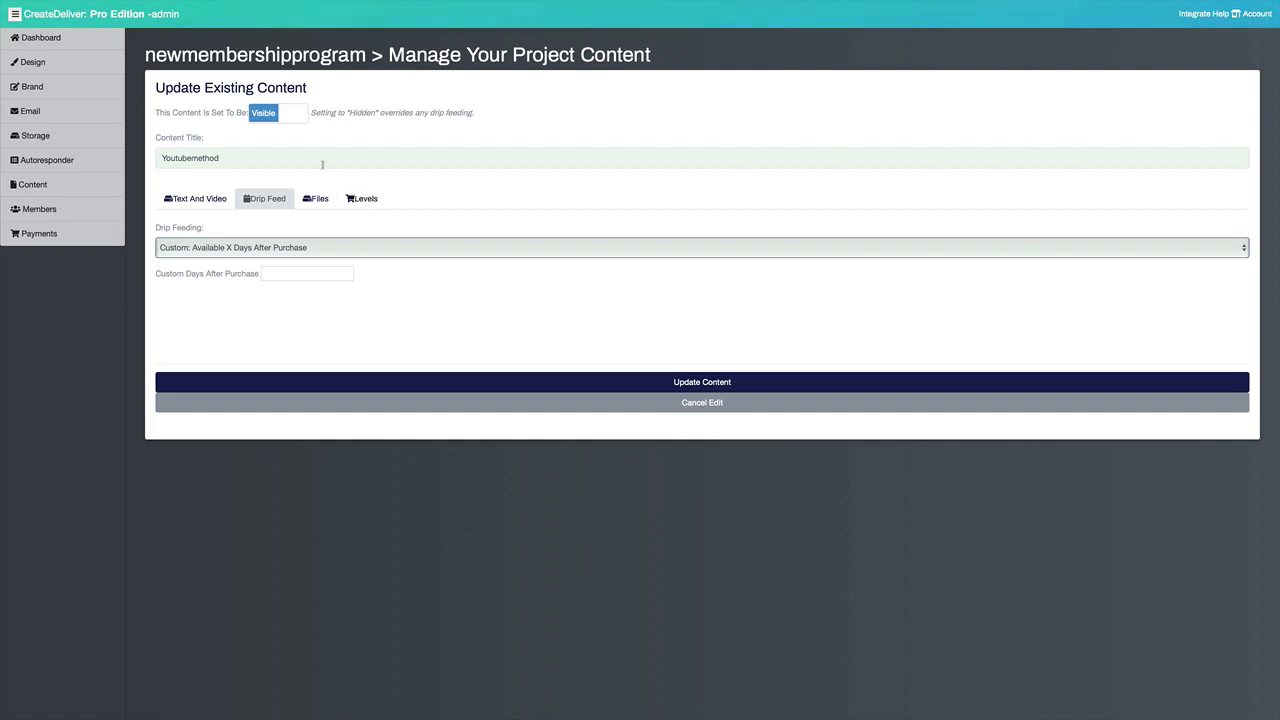
click(269, 115)
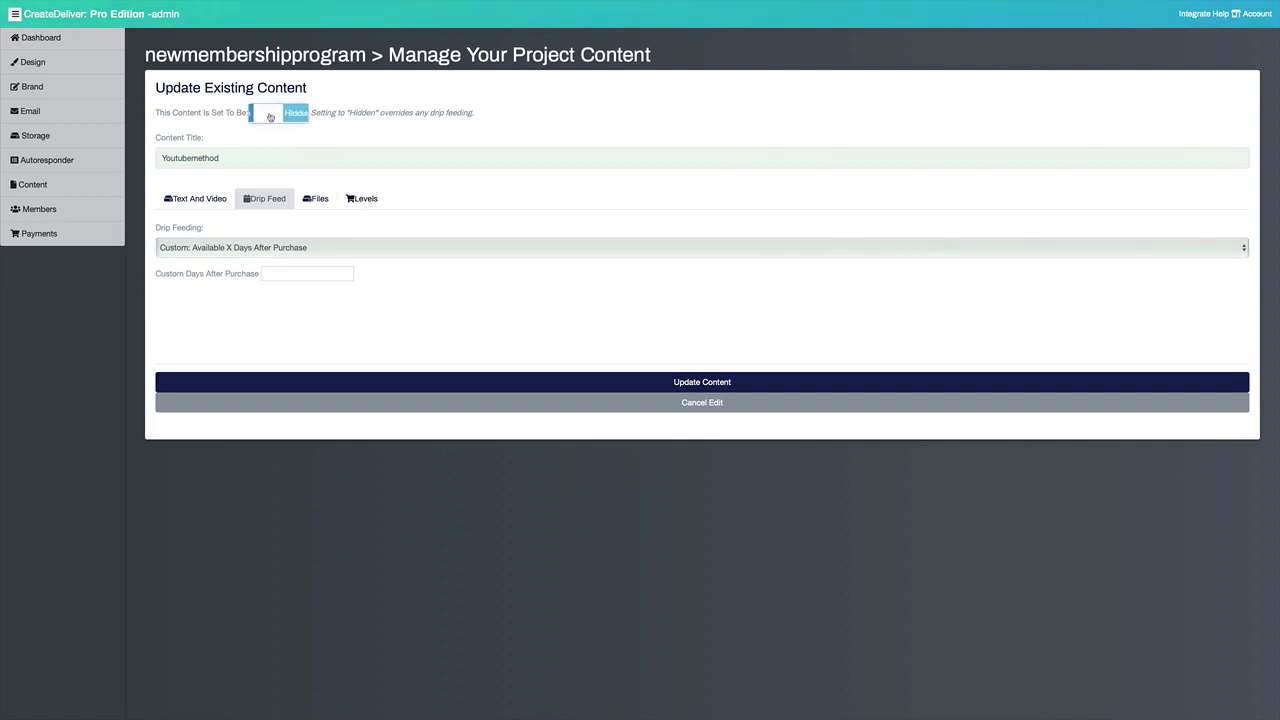
click(268, 114)
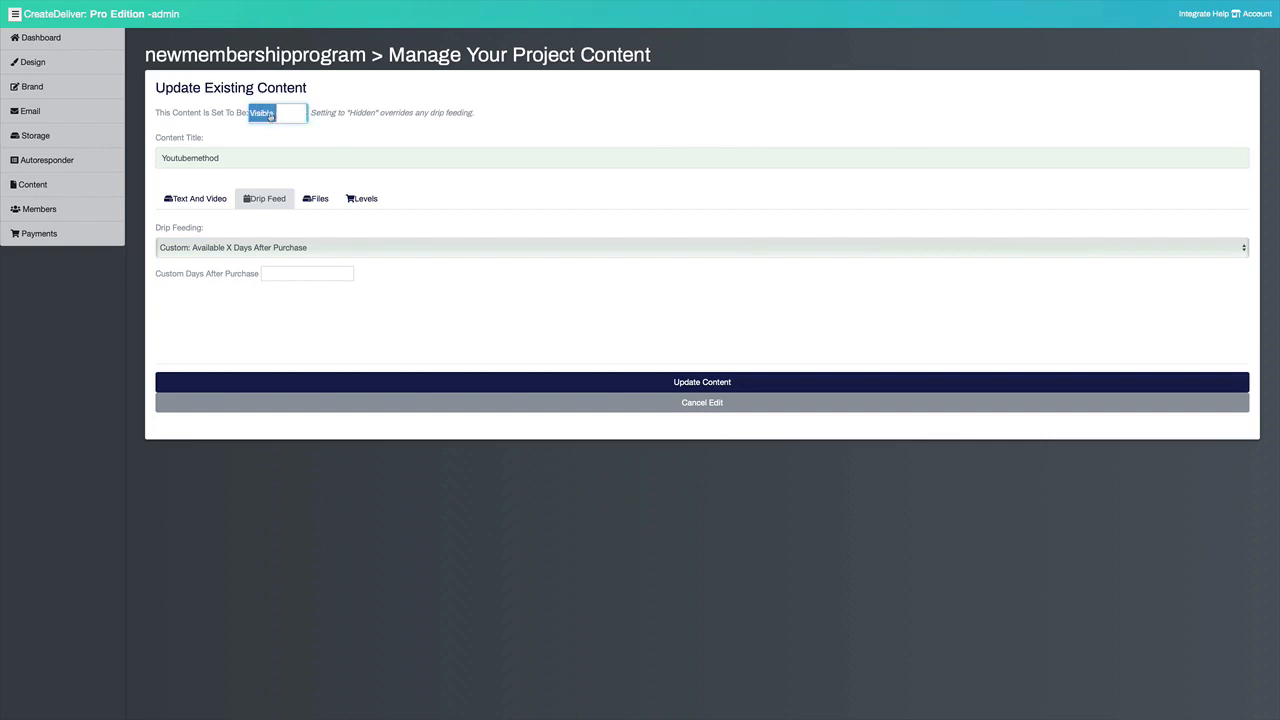
click(604, 391)
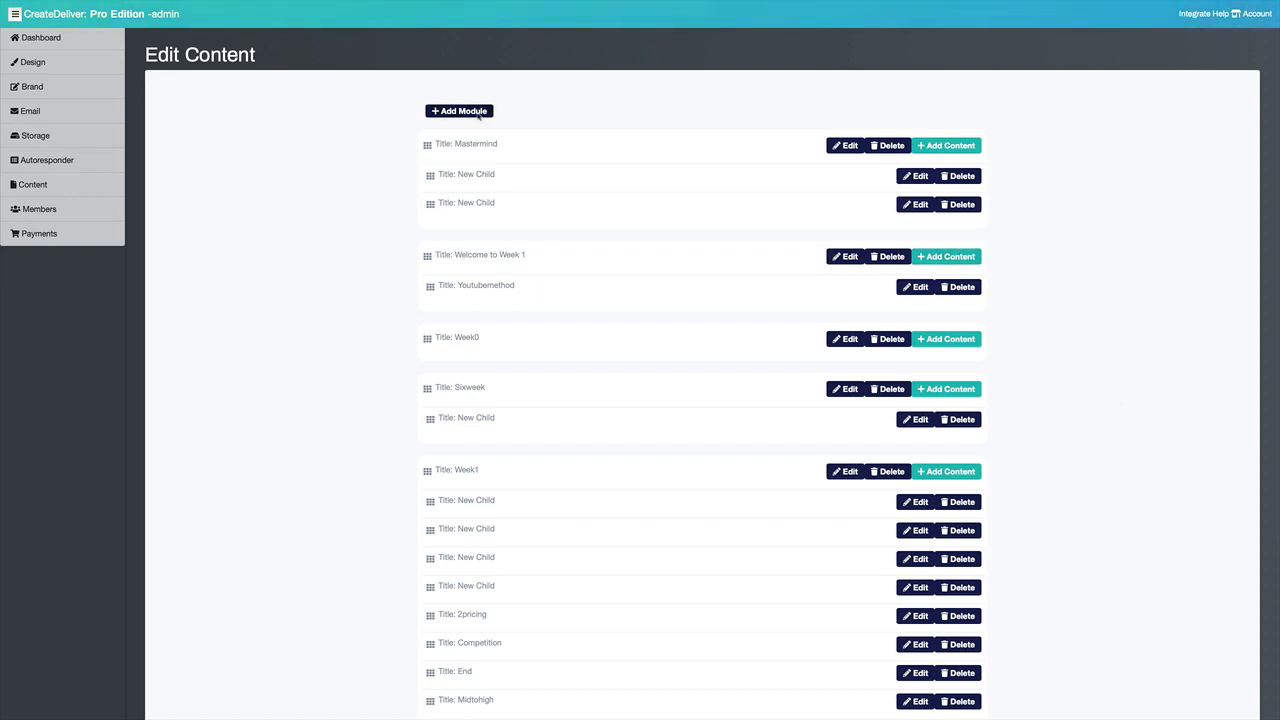
Review the course's design settings and its branding and messages settings
click(53, 71)
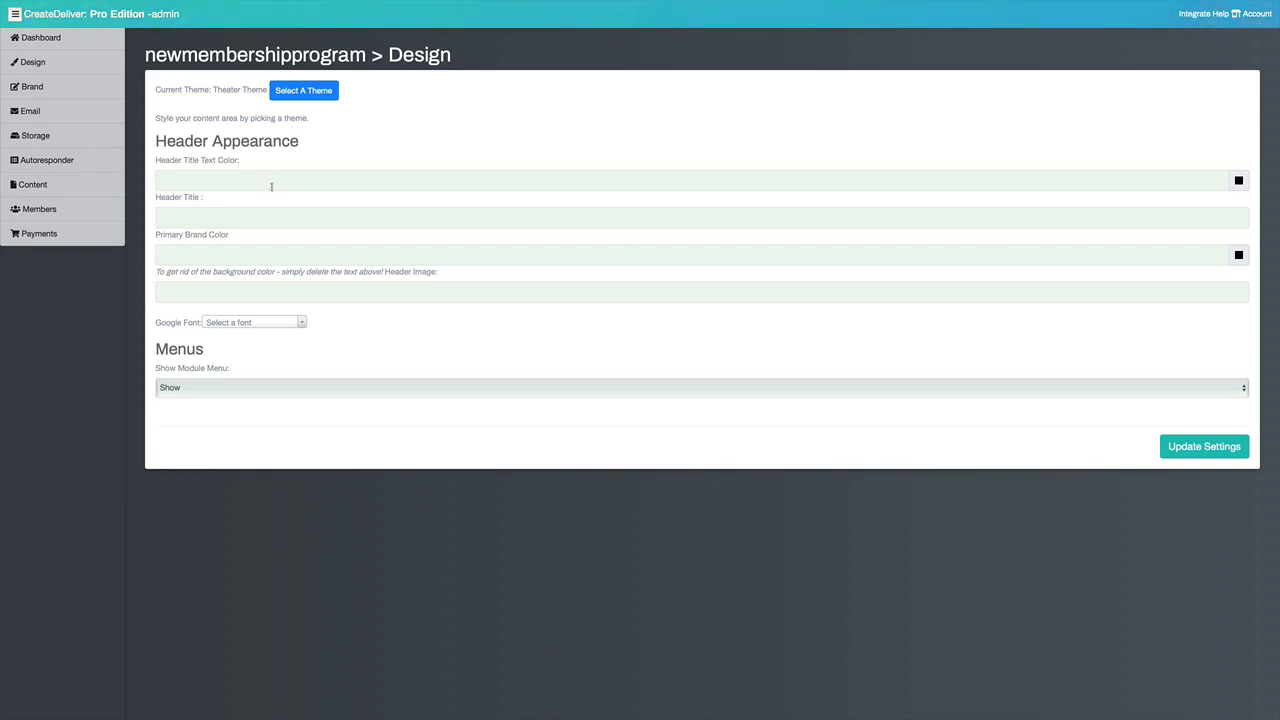
click(88, 94)
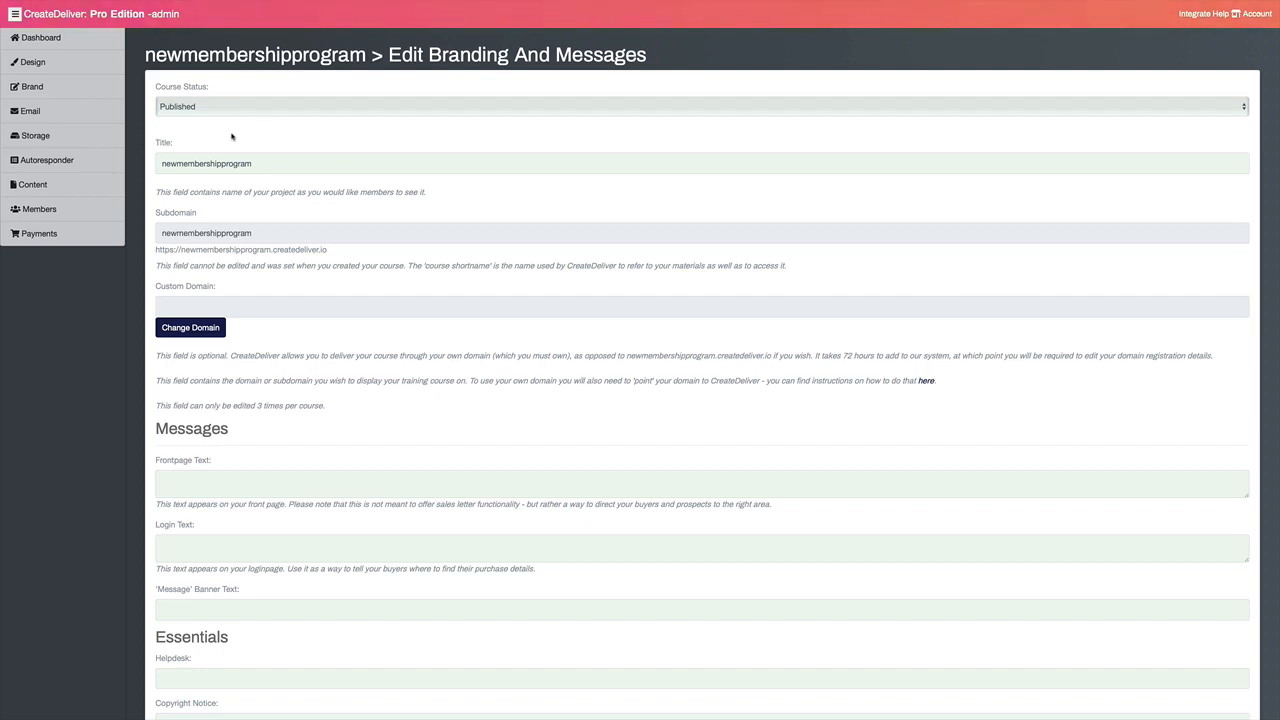
In the course's storage settings, exempt members who joined over 7 days ago from drip feeding
click(22, 135)
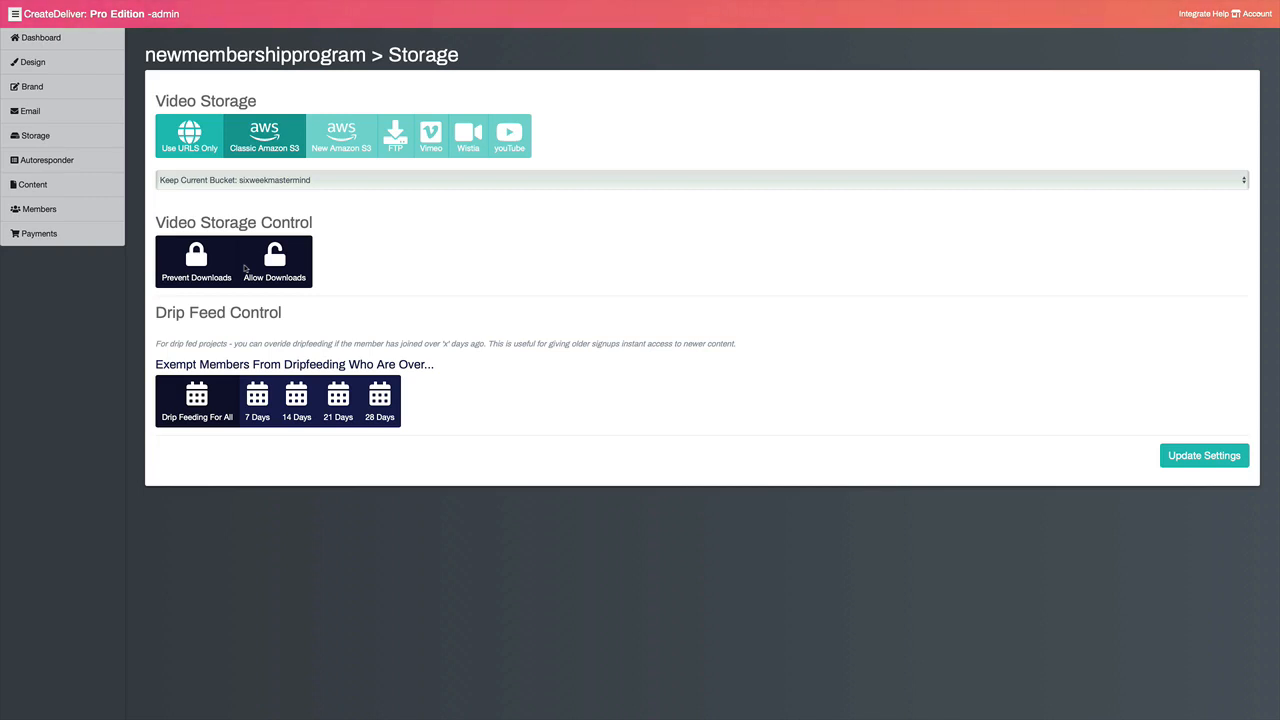
click(246, 268)
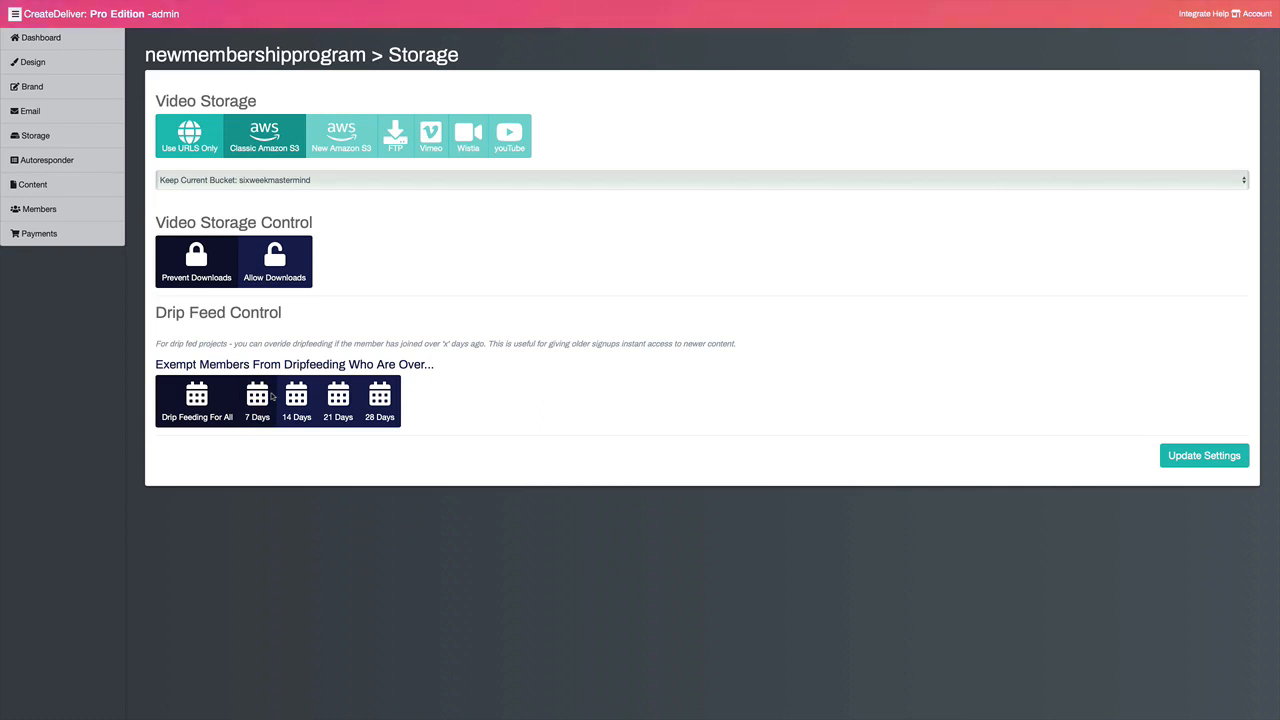
click(271, 397)
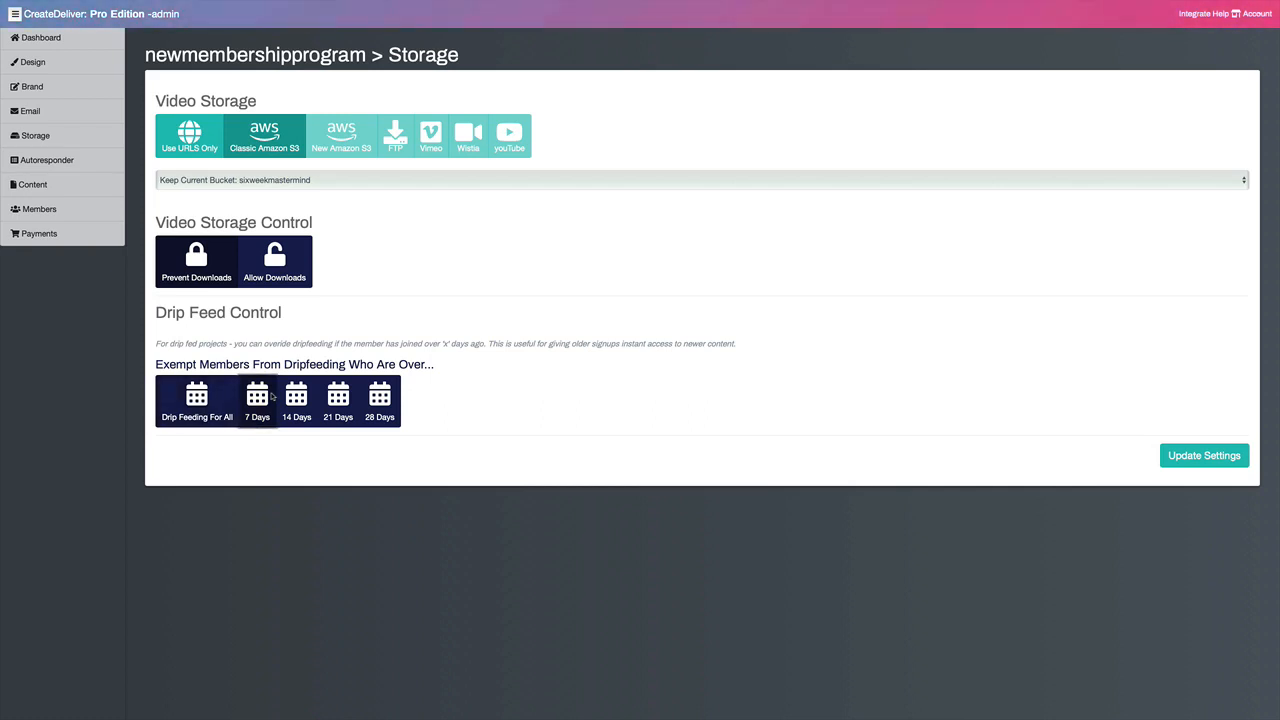
Change the drip feed exemption to members who joined over 14 days ago
click(288, 399)
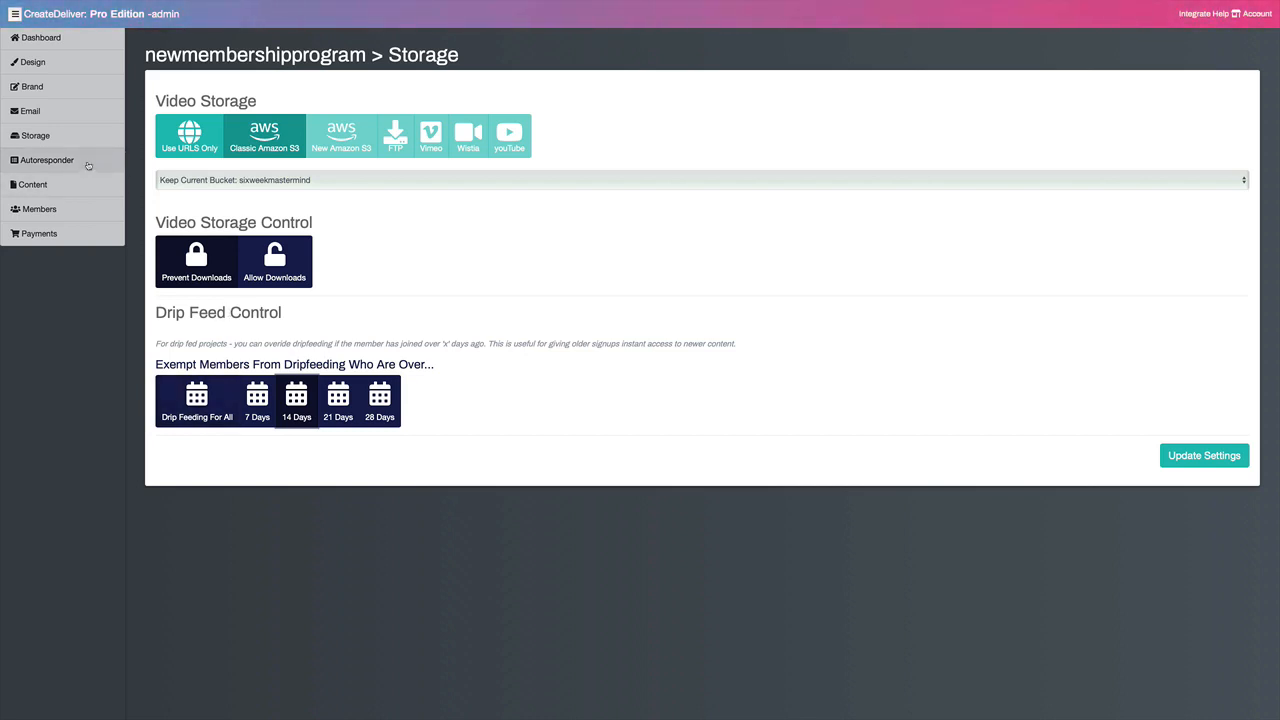
Open the form for adding a new course member and review its "Welcome to Week 1" module upgrade and membership level choices
click(59, 211)
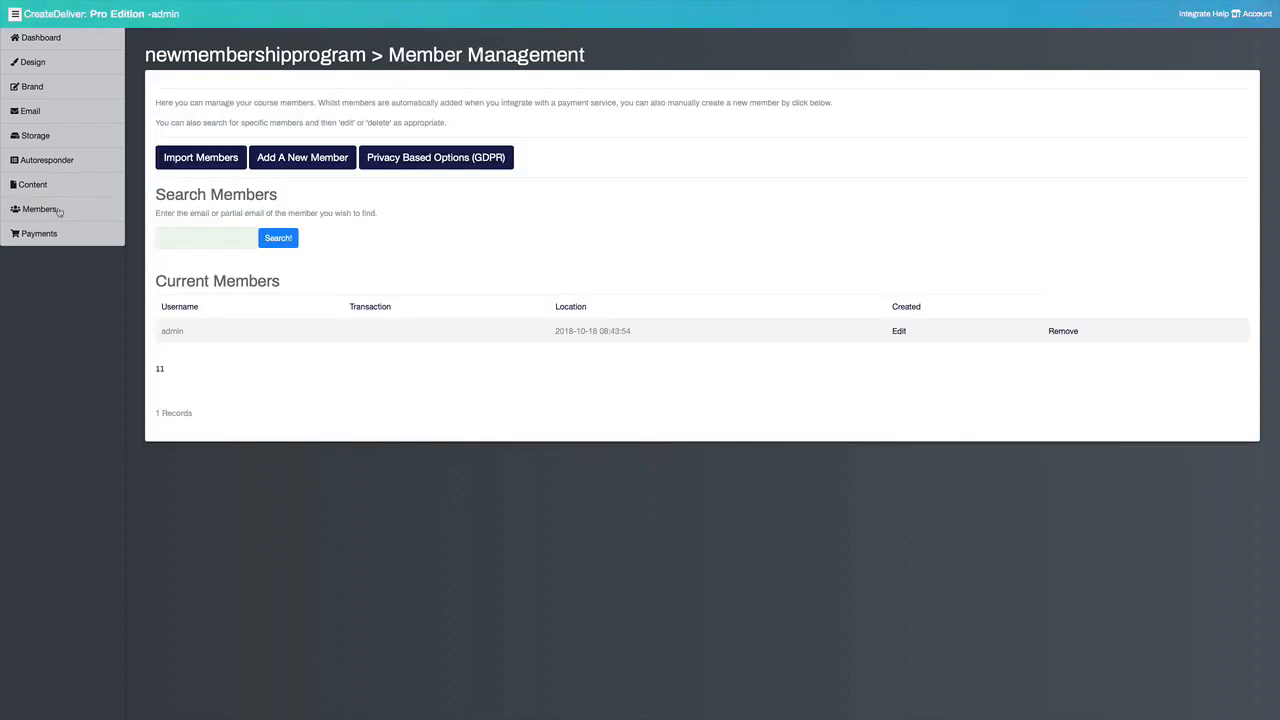
click(324, 164)
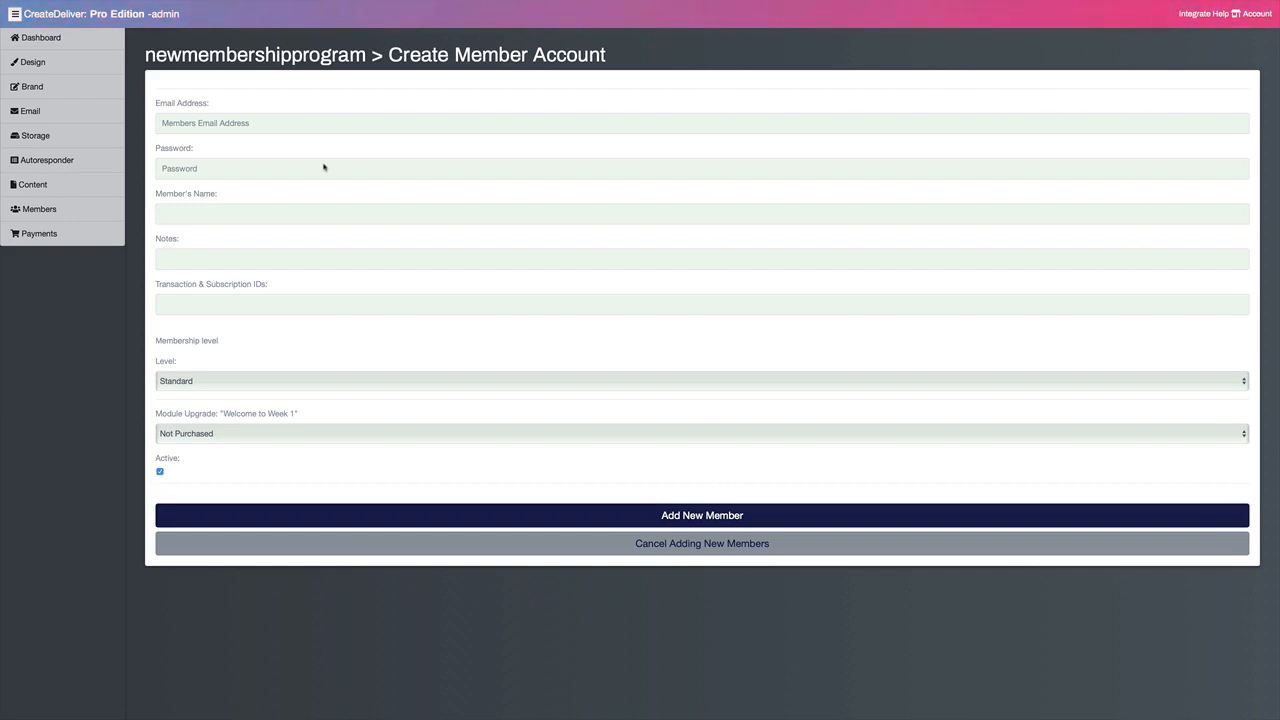
click(276, 433)
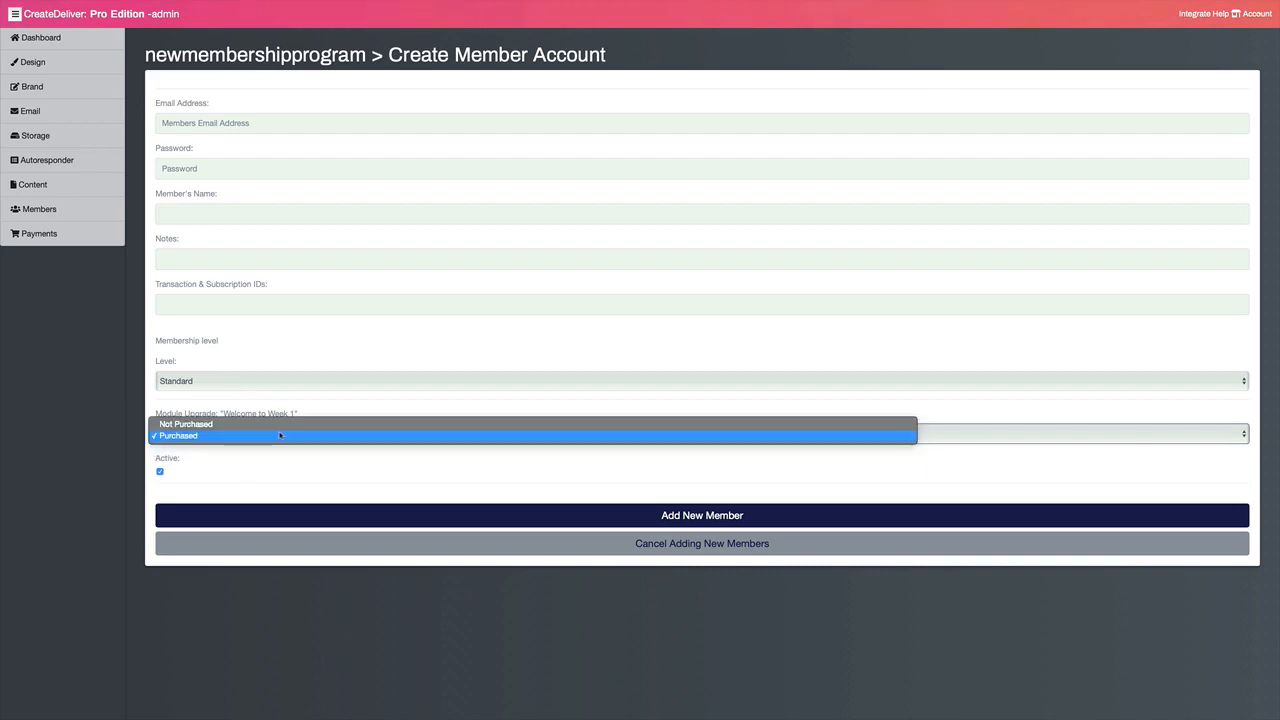
click(288, 364)
click(288, 381)
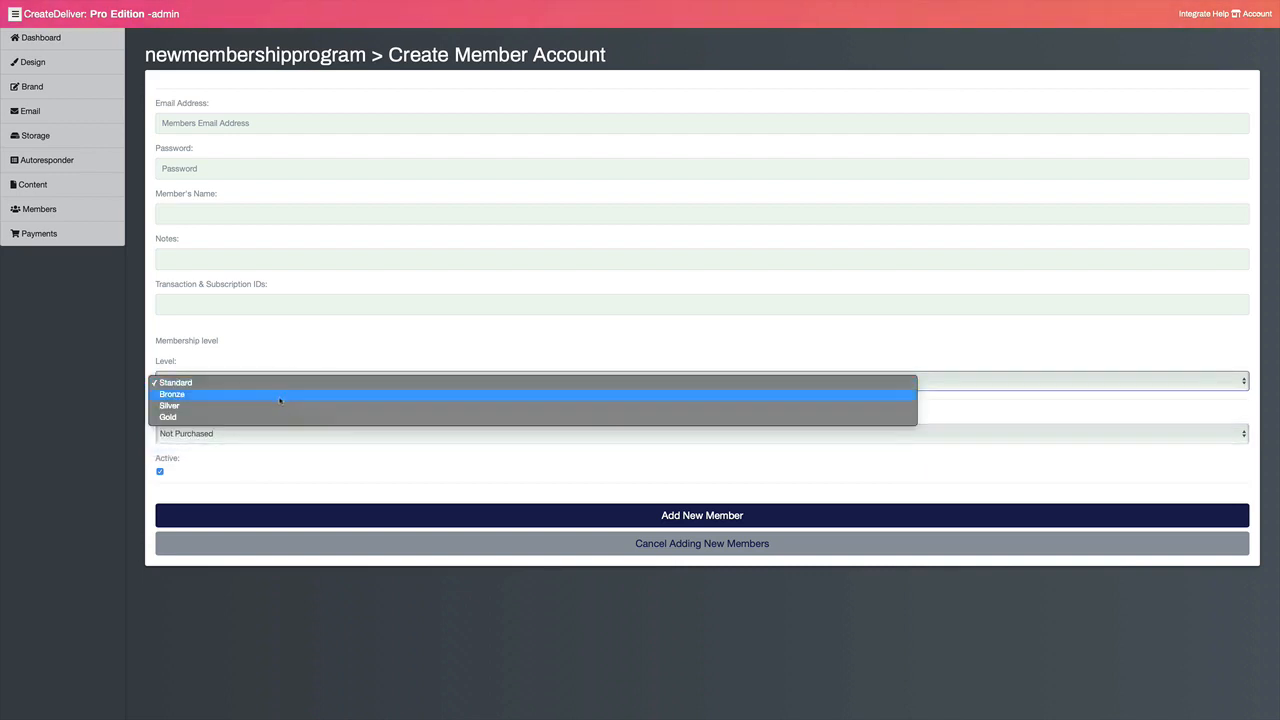
click(287, 352)
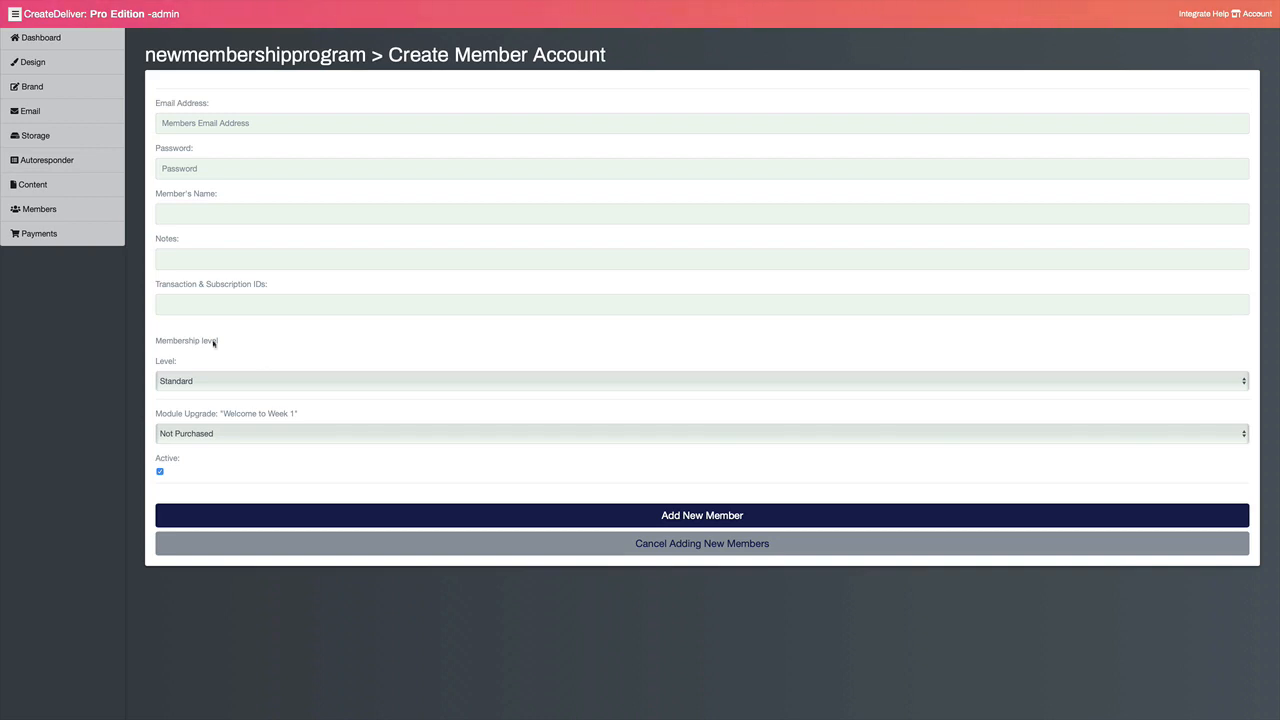
Open the course's welcome email template to review its dynamic variables, subject and body fields
click(38, 112)
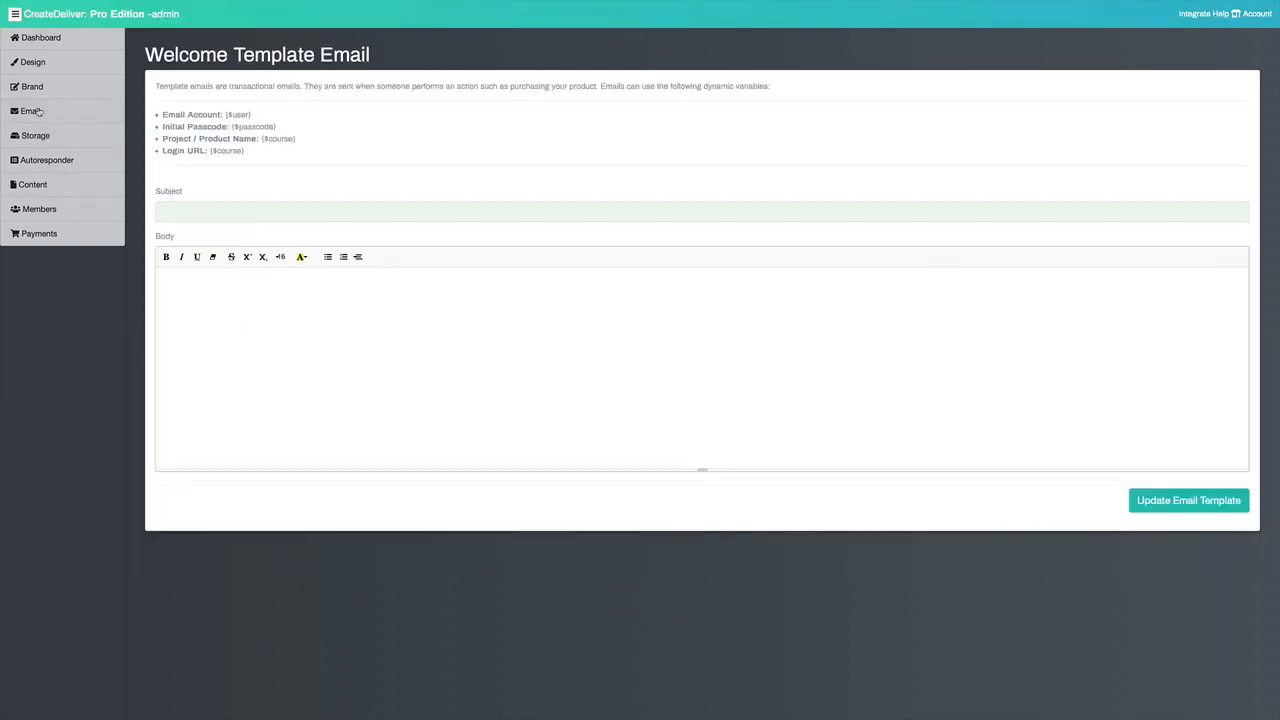